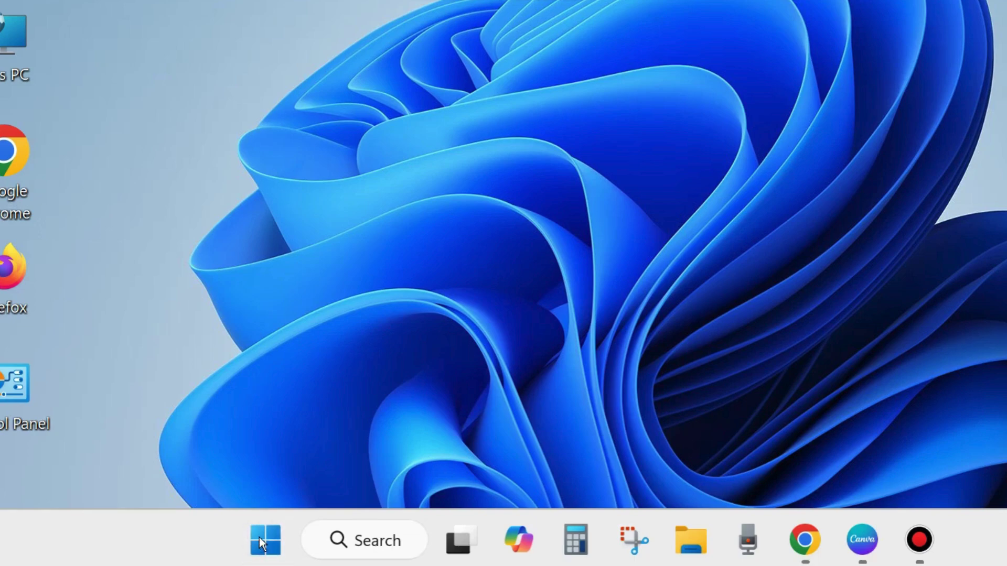
- Launch Windows Settings from the Start button's Win+X power-user menu
{"action": "right_click", "coordinate": [260, 543]}
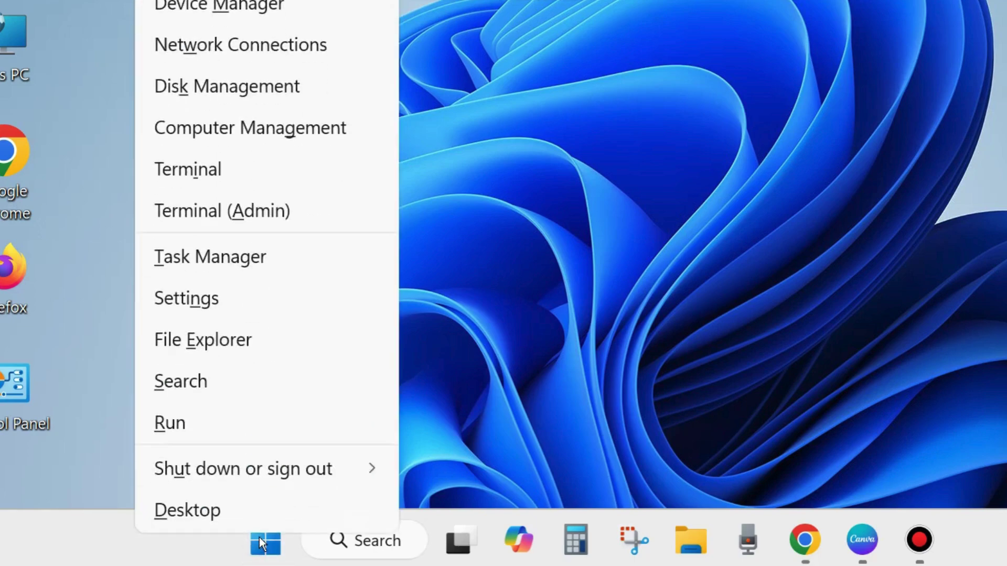
{"action": "left_click", "coordinate": [193, 298]}
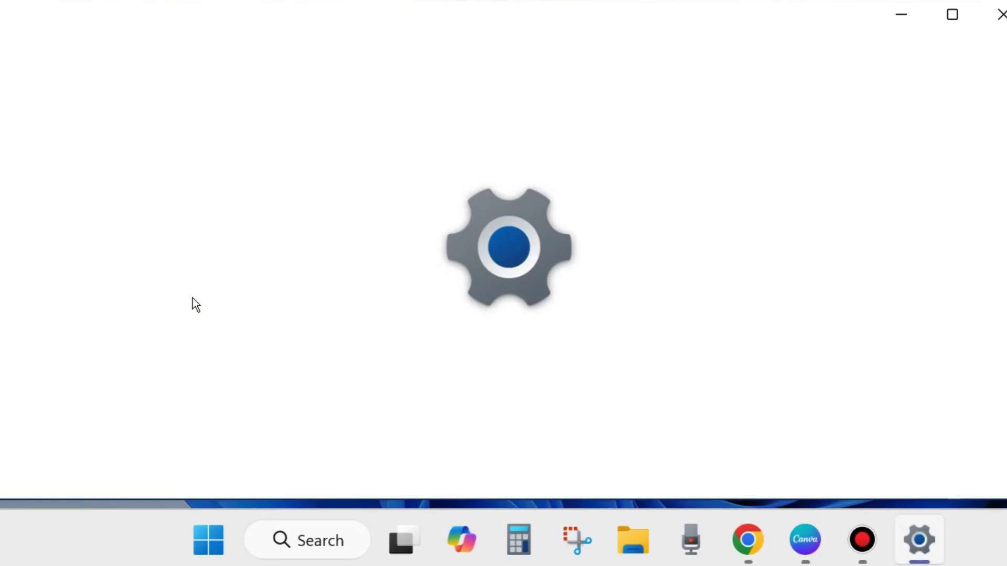
- Go to System > Troubleshoot > Other troubleshooters and scroll to the Windows Update entry
{"action": "scroll", "coordinate": [145, 414], "scroll_direction": "down", "scroll_amount": 2}
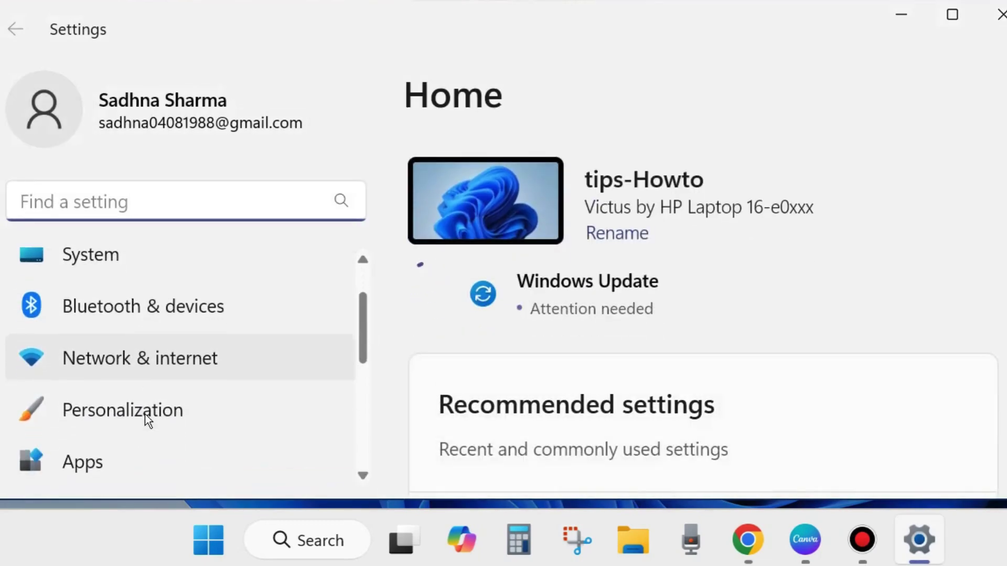
{"action": "scroll", "coordinate": [206, 425], "scroll_direction": "down", "scroll_amount": 3}
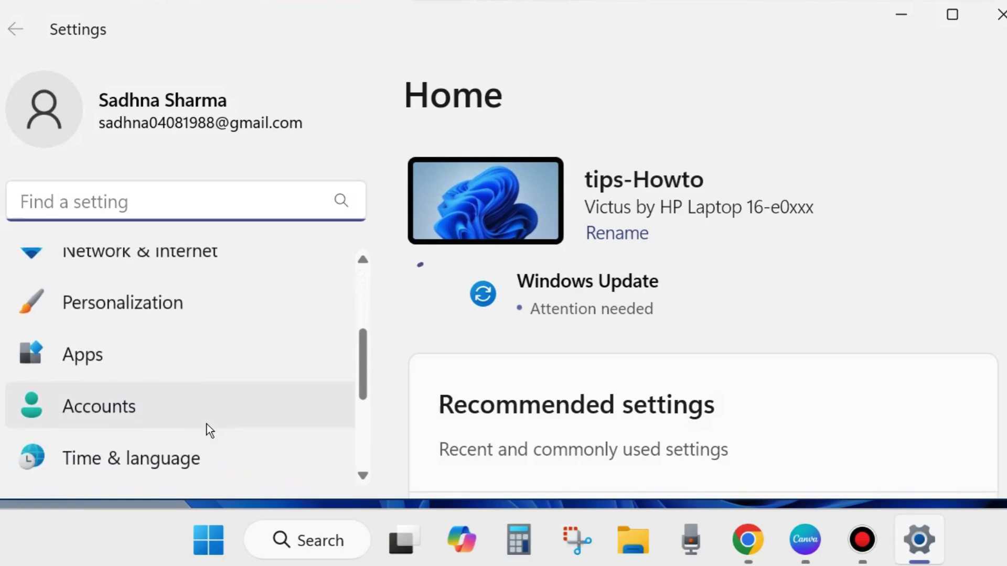
{"action": "scroll", "coordinate": [207, 425], "scroll_direction": "down", "scroll_amount": 3}
{"action": "scroll", "coordinate": [206, 430], "scroll_direction": "up", "scroll_amount": 7}
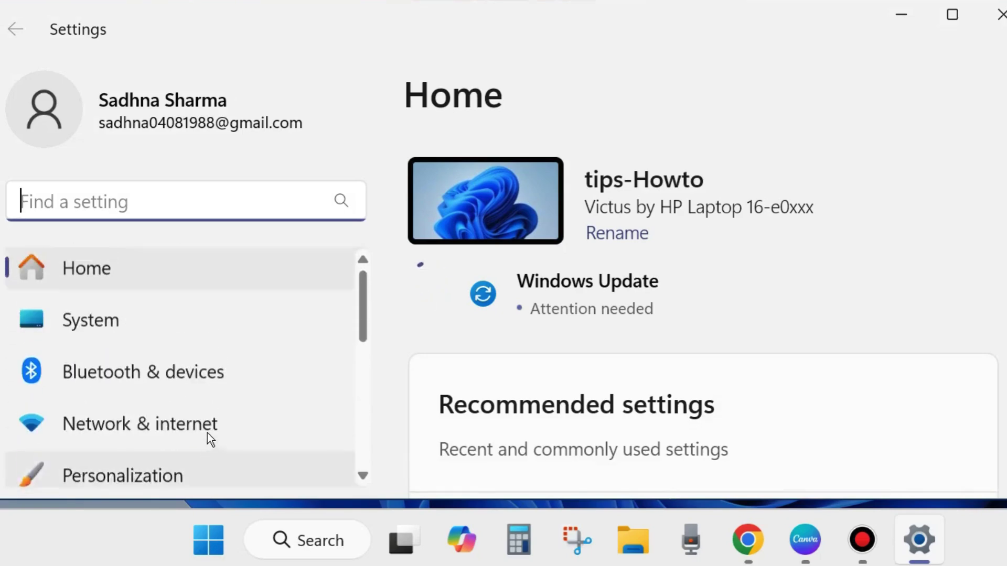
{"action": "left_click", "coordinate": [84, 328]}
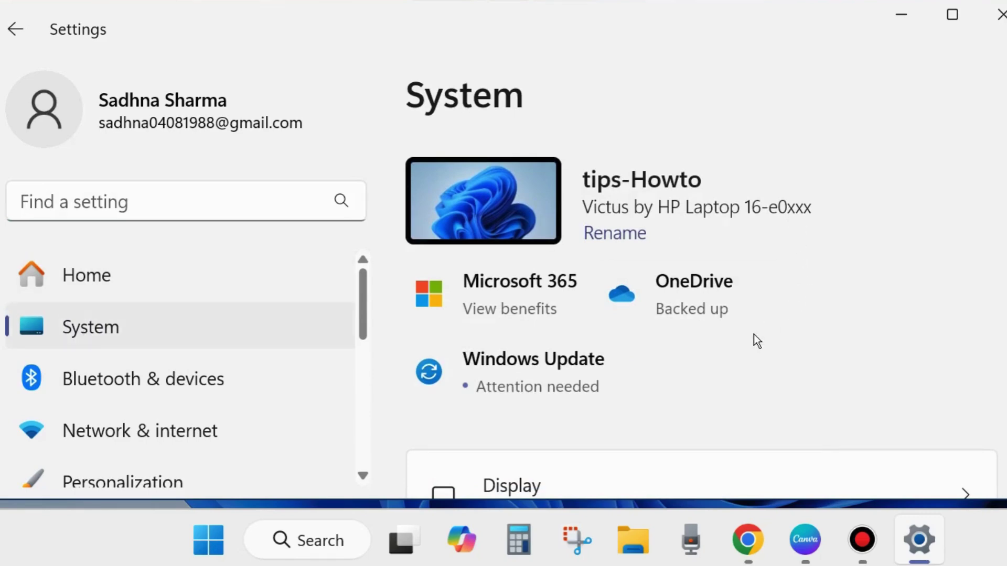
{"action": "scroll", "coordinate": [674, 356], "scroll_direction": "down", "scroll_amount": 4}
{"action": "scroll", "coordinate": [671, 355], "scroll_direction": "down", "scroll_amount": 10}
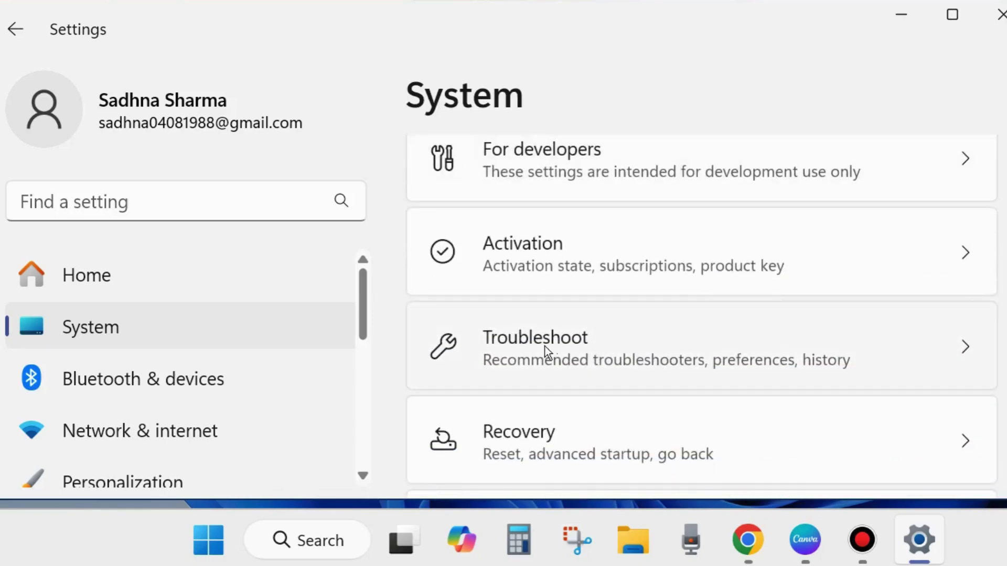
{"action": "left_click", "coordinate": [545, 346]}
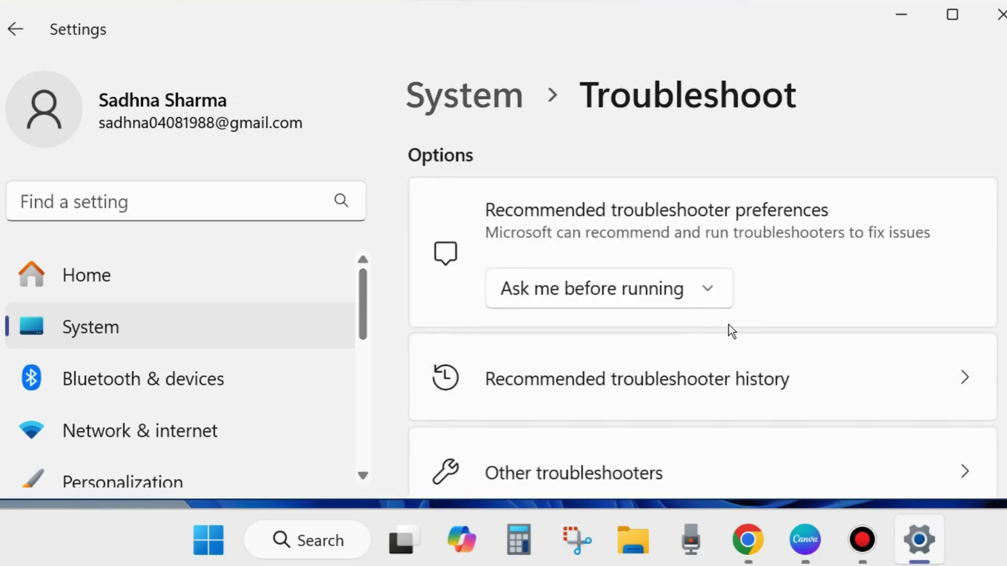
{"action": "scroll", "coordinate": [729, 328], "scroll_direction": "down", "scroll_amount": 1}
{"action": "scroll", "coordinate": [728, 326], "scroll_direction": "down", "scroll_amount": 3}
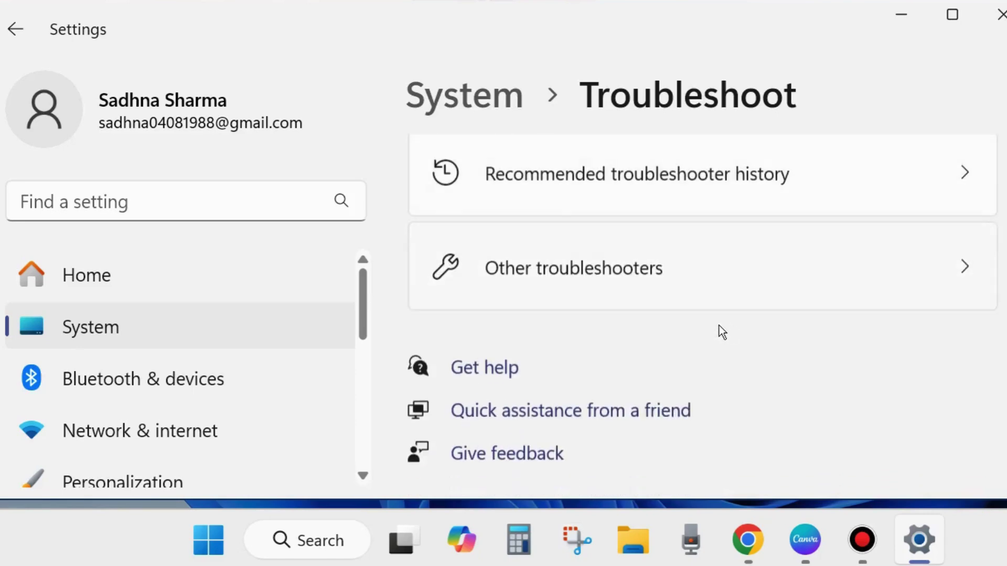
{"action": "left_click", "coordinate": [567, 273]}
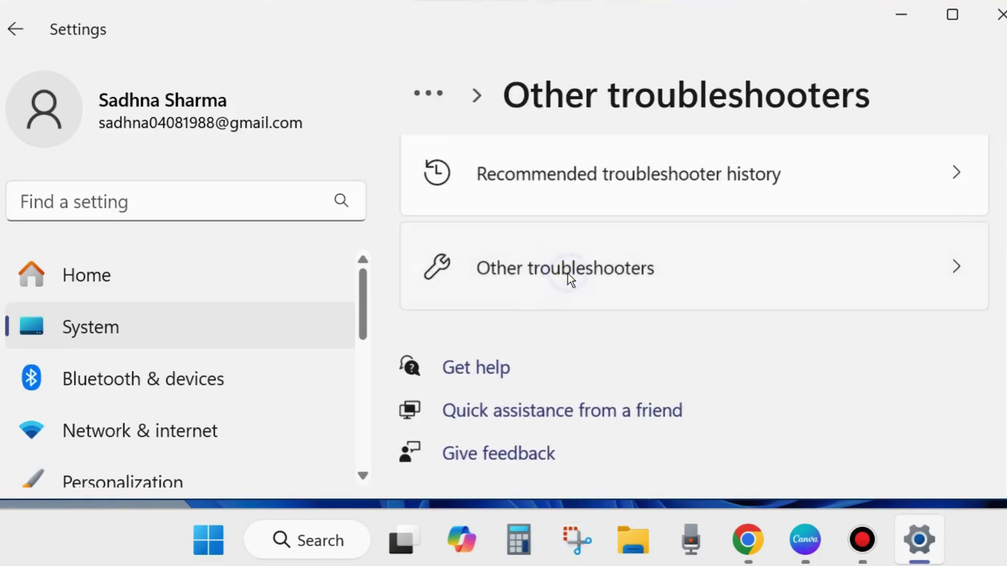
{"action": "scroll", "coordinate": [567, 273], "scroll_direction": "down", "scroll_amount": 5}
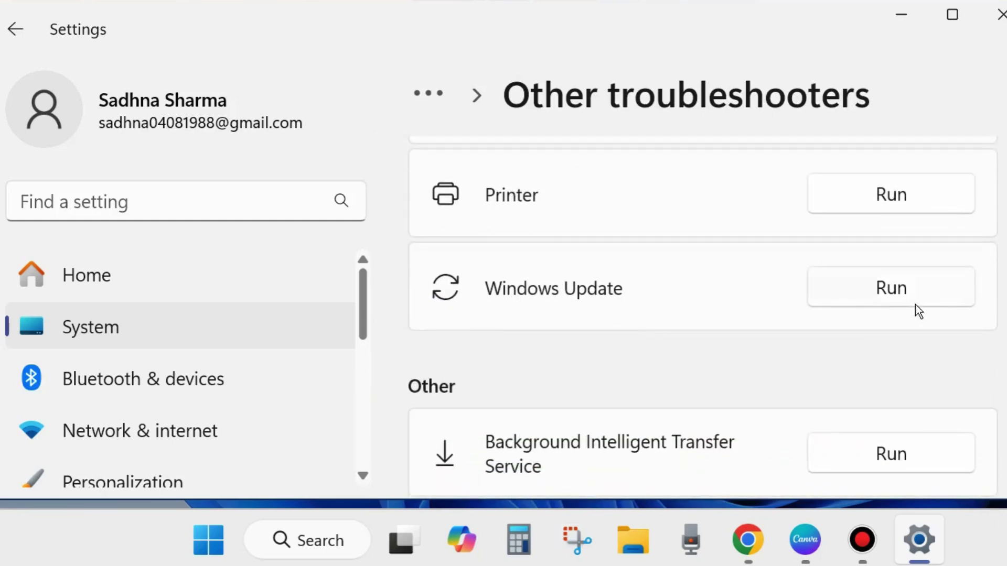
- Run the Windows Update troubleshooter, then close the Get Help window and Settings
{"action": "left_click", "coordinate": [886, 289]}
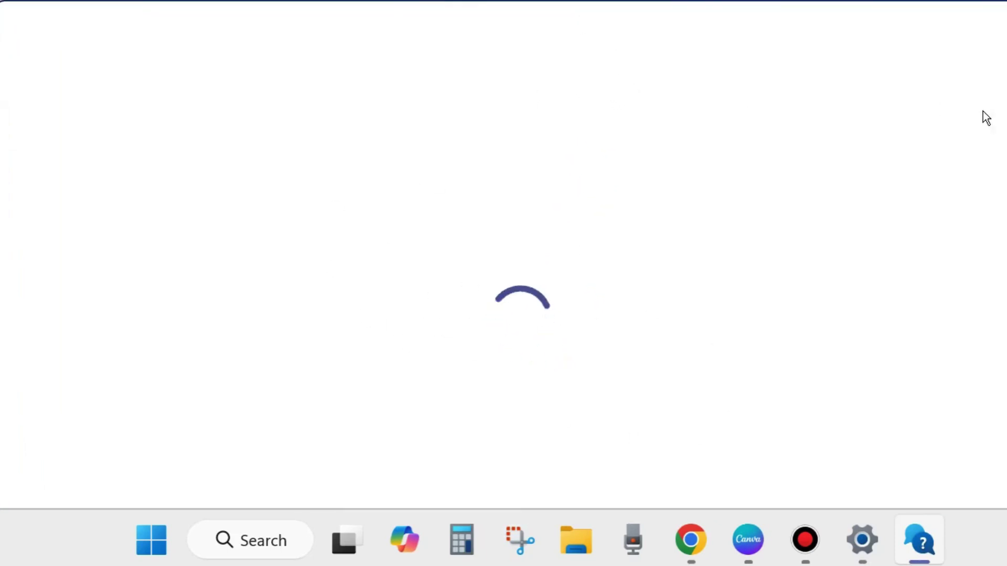
{"action": "left_click", "coordinate": [996, 15]}
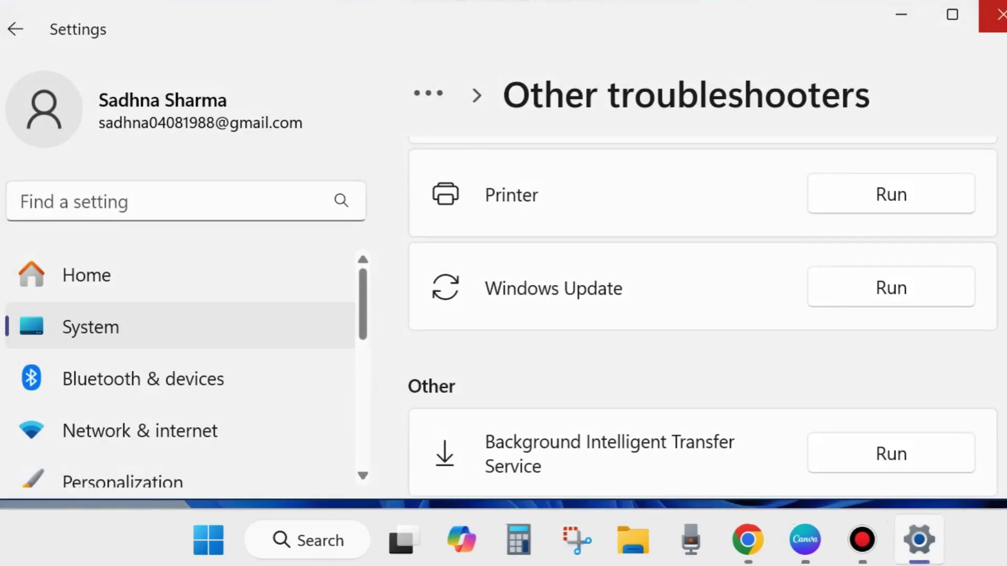
{"action": "left_click", "coordinate": [999, 15]}
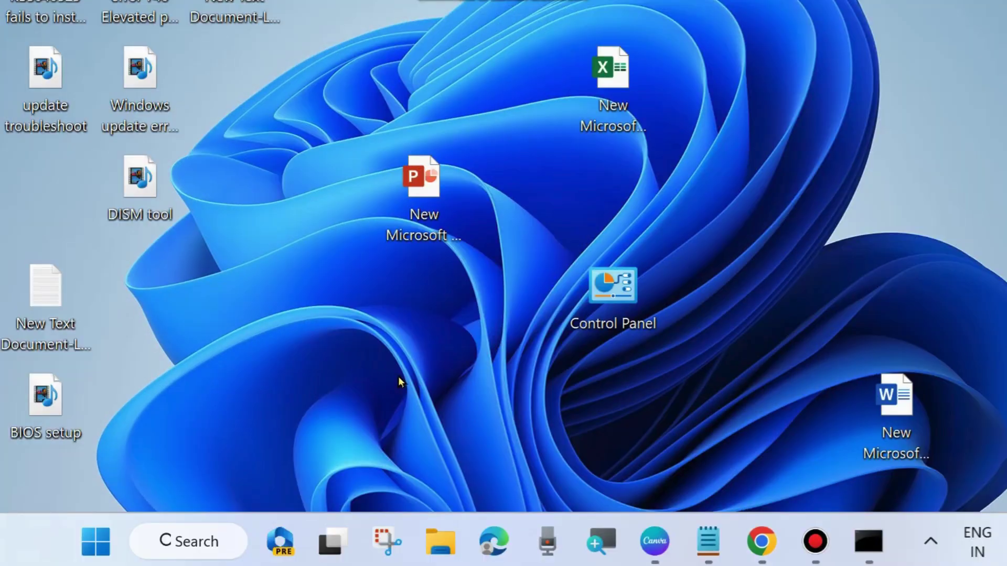
- Open the Run dialog, centre it, and enter services.msc from the autocomplete suggestion
{"action": "right_click", "coordinate": [94, 549]}
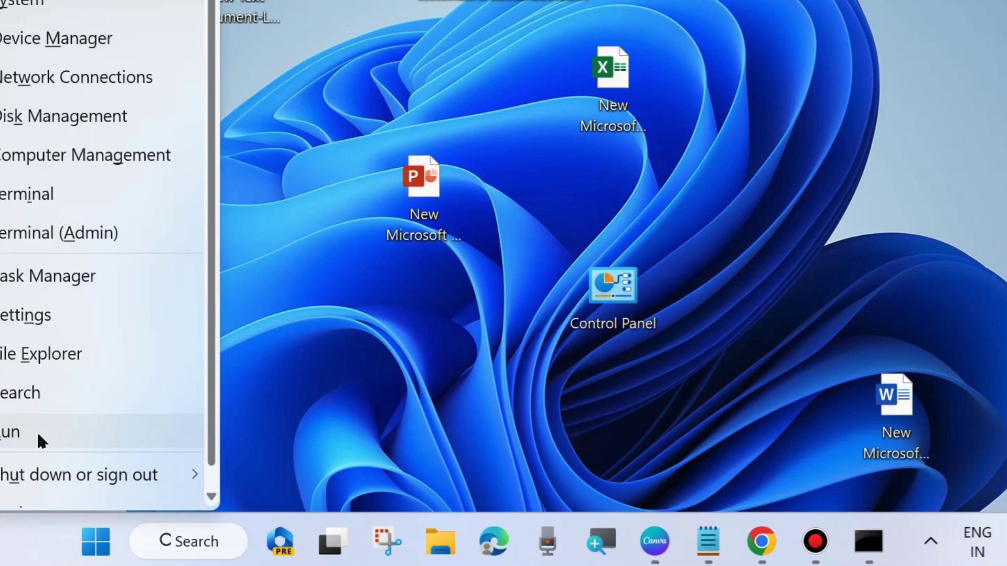
{"action": "left_click", "coordinate": [36, 431]}
{"action": "left_click_drag", "start_coordinate": [102, 241], "coordinate": [503, 45]}
{"action": "type", "text": "services"}
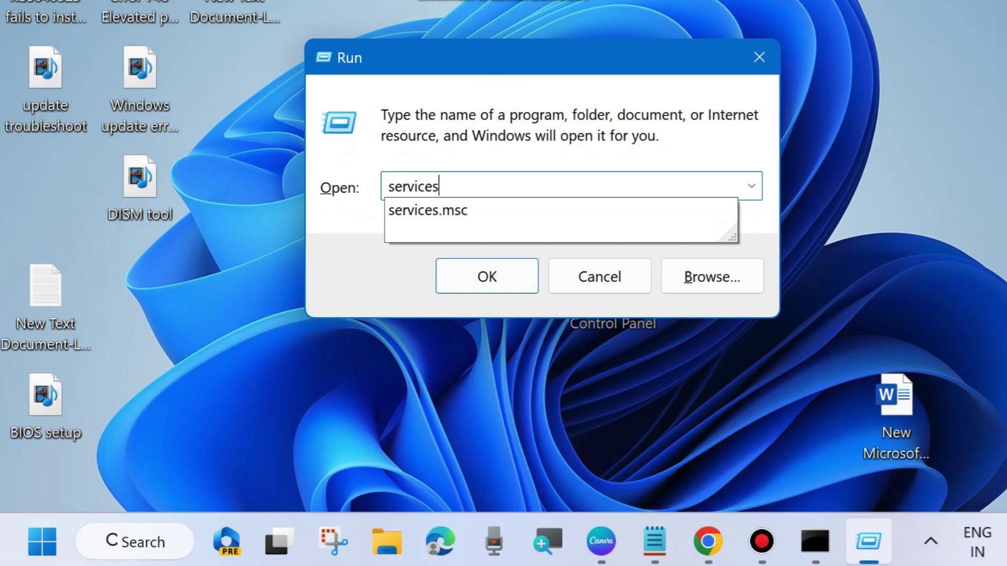
{"action": "left_click", "coordinate": [446, 212]}
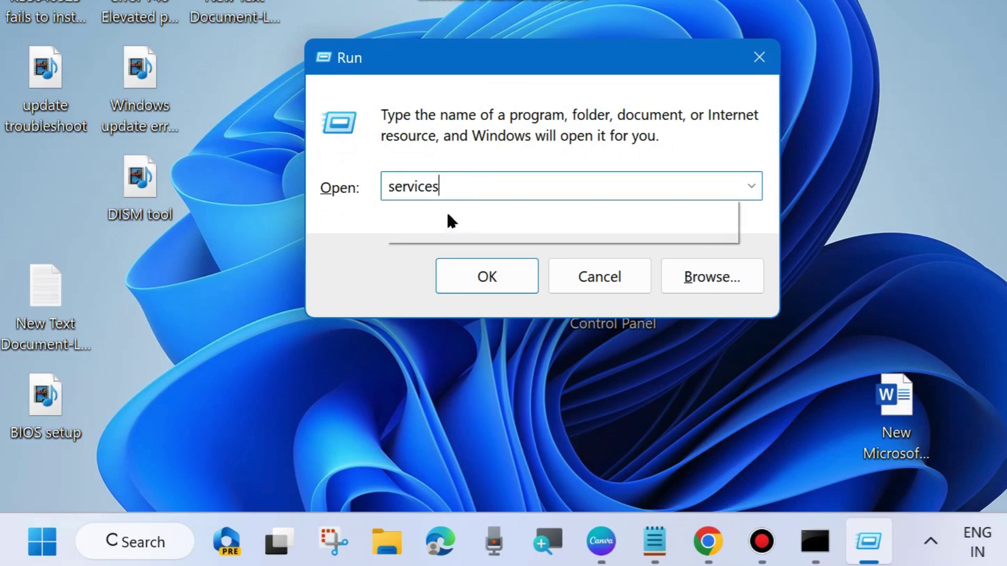
{"action": "left_click", "coordinate": [515, 189]}
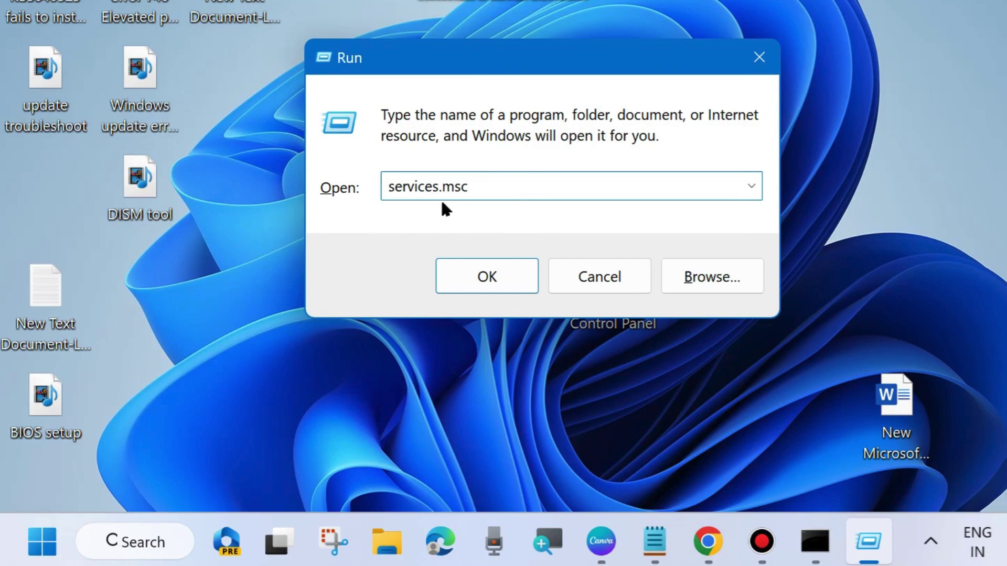
- Launch the Services console and restart Background Intelligent Transfer Service
{"action": "left_click", "coordinate": [489, 275]}
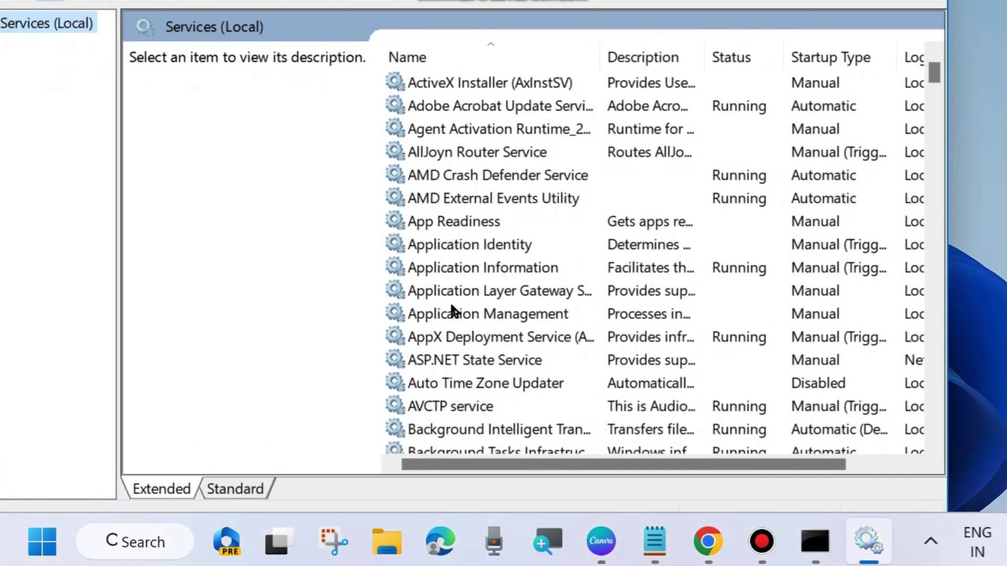
{"action": "scroll", "coordinate": [452, 311], "scroll_direction": "down", "scroll_amount": 3}
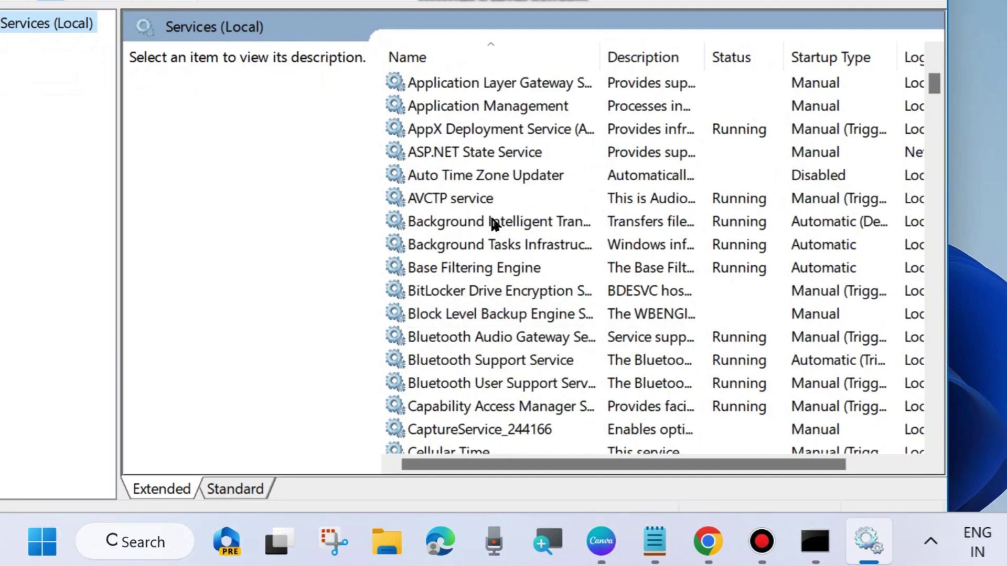
{"action": "left_click", "coordinate": [548, 221]}
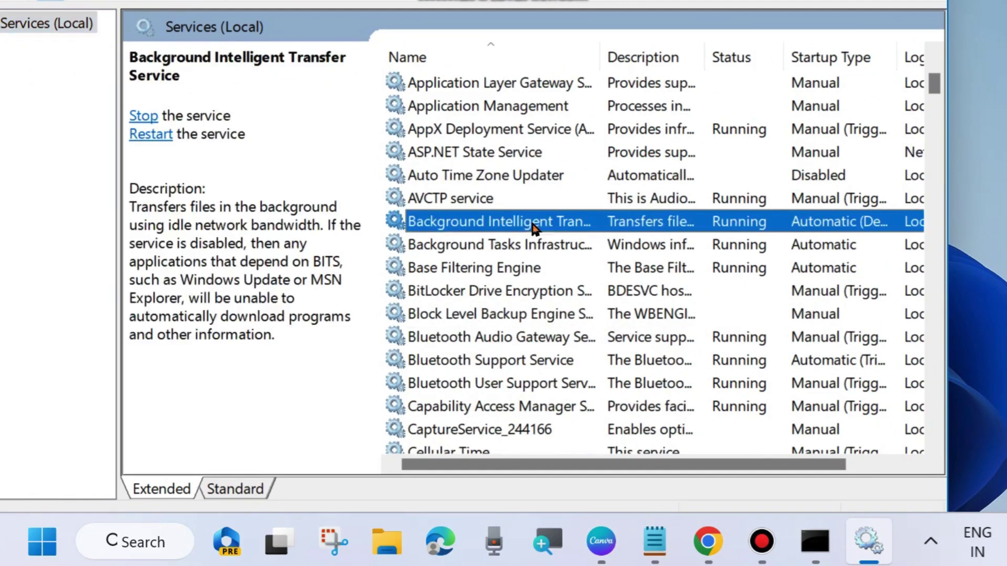
{"action": "right_click", "coordinate": [472, 230]}
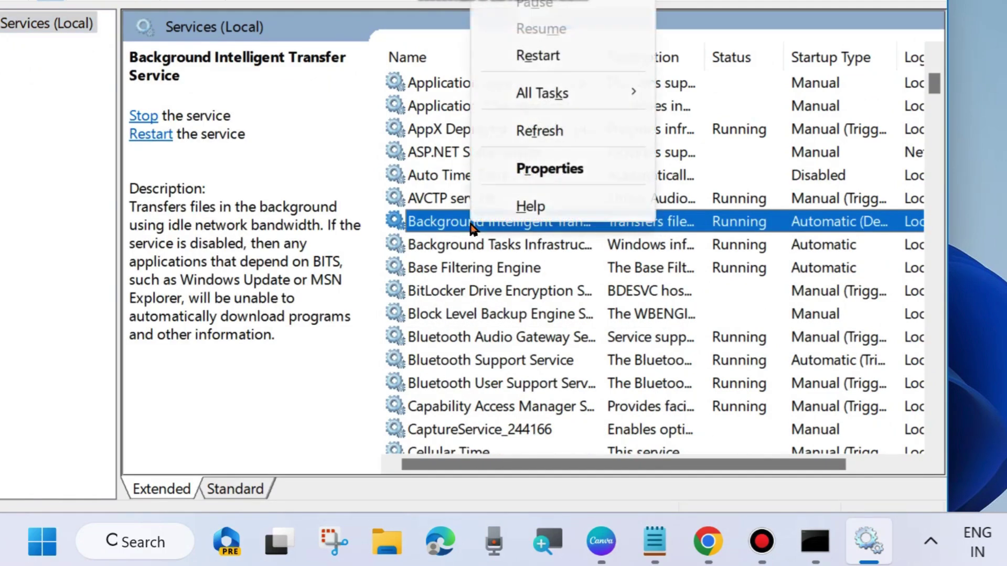
{"action": "left_click", "coordinate": [540, 55]}
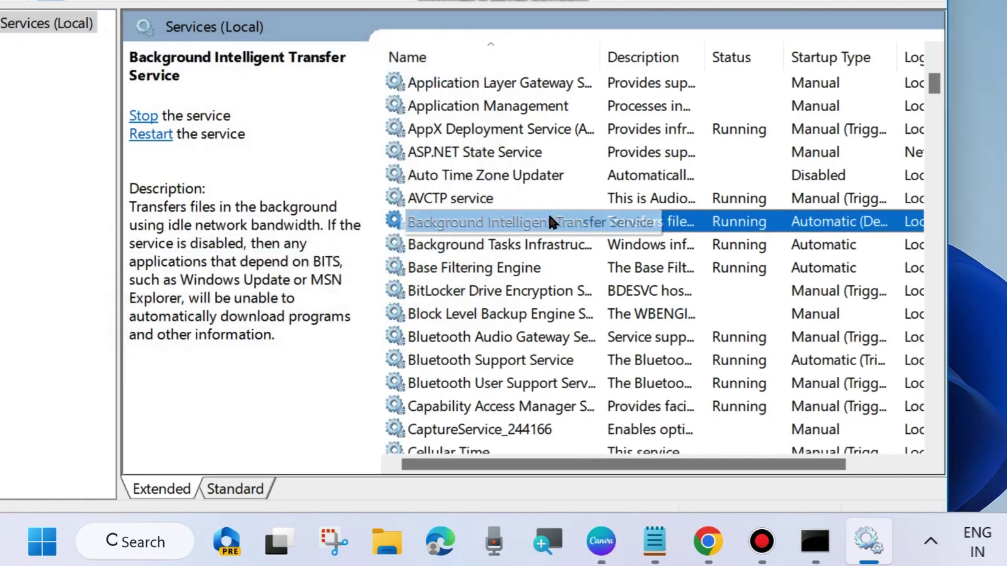
- Set the Background Intelligent Transfer Service startup type to Automatic and apply it
{"action": "double_click", "coordinate": [536, 210]}
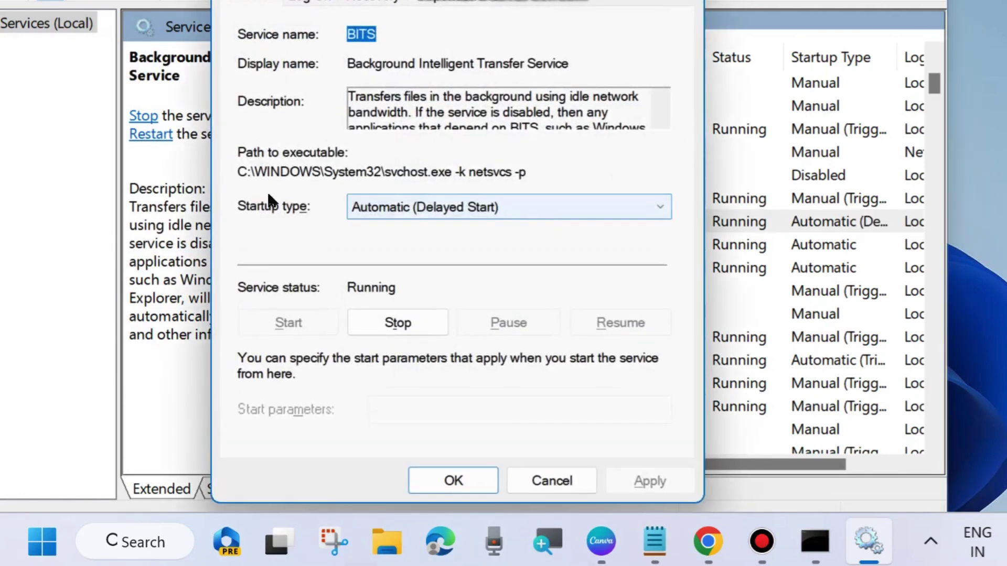
{"action": "left_click", "coordinate": [476, 210]}
{"action": "left_click", "coordinate": [414, 243]}
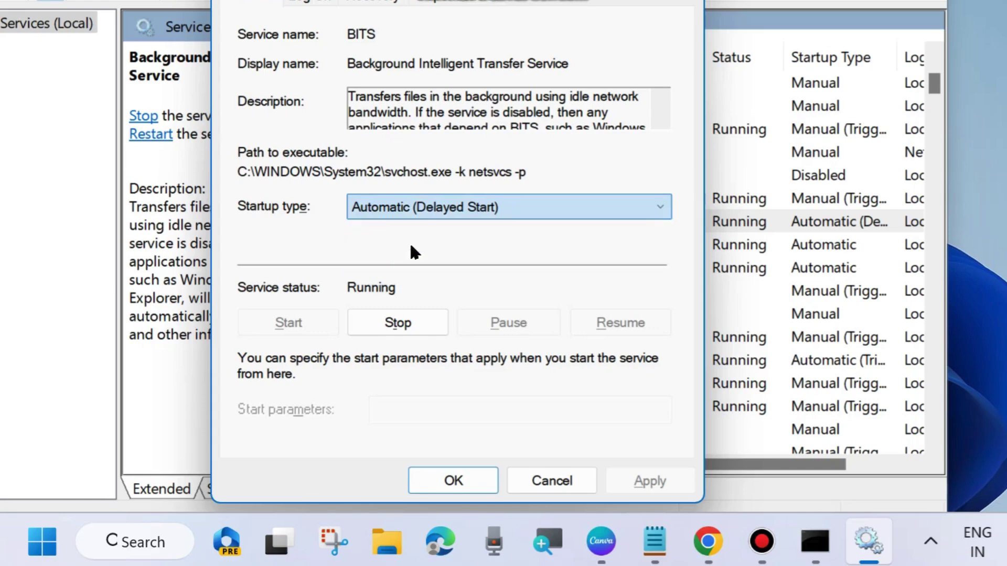
{"action": "left_click", "coordinate": [646, 481]}
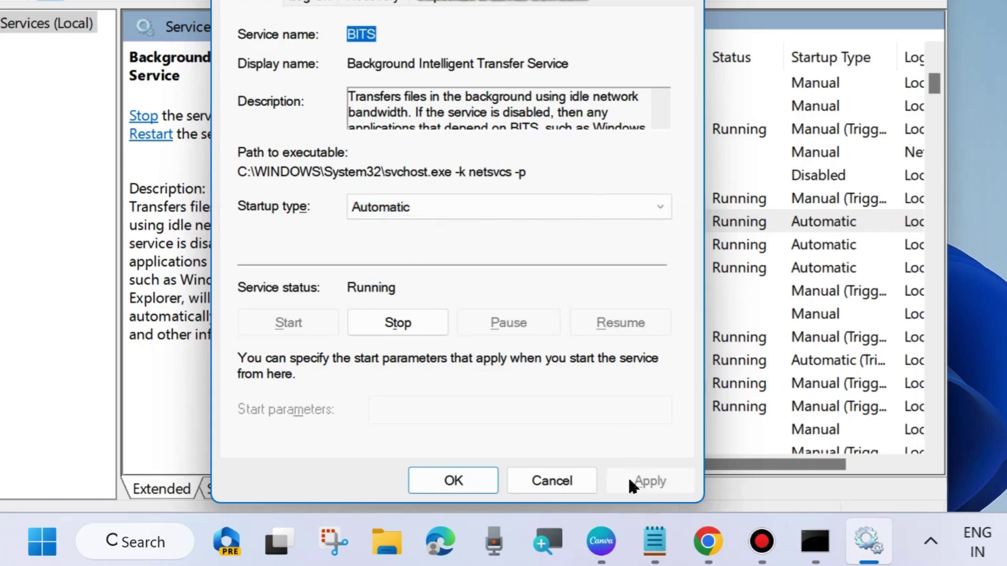
{"action": "left_click", "coordinate": [452, 481]}
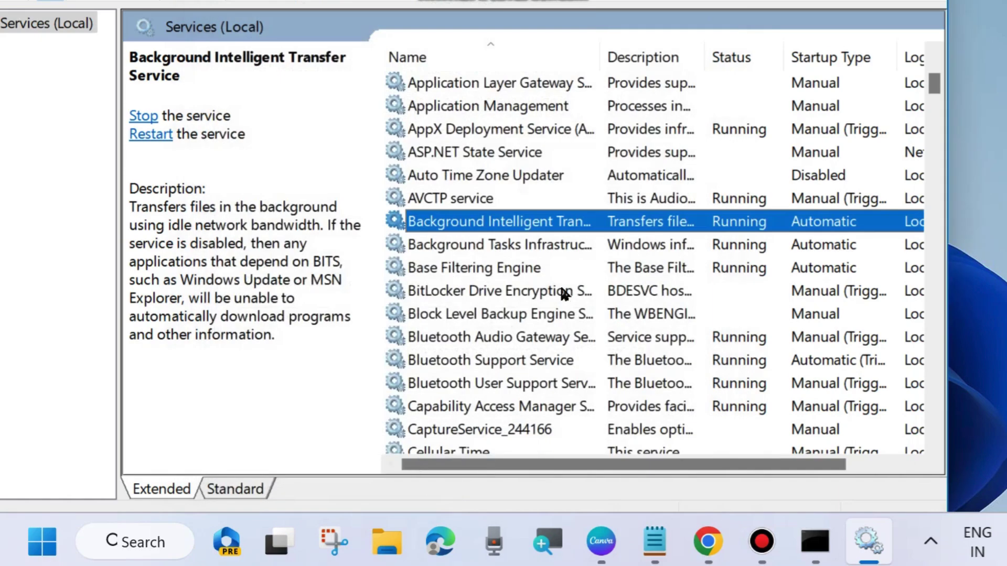
- Restart Cryptographic Services and check its Automatic startup type in Properties
{"action": "scroll", "coordinate": [514, 314], "scroll_direction": "down", "scroll_amount": 8}
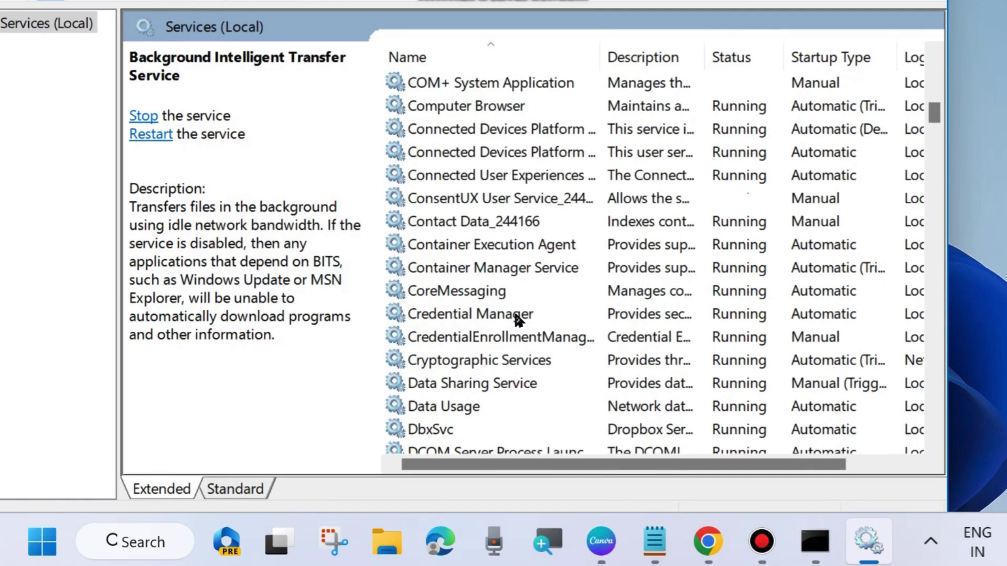
{"action": "scroll", "coordinate": [518, 319], "scroll_direction": "down", "scroll_amount": 3}
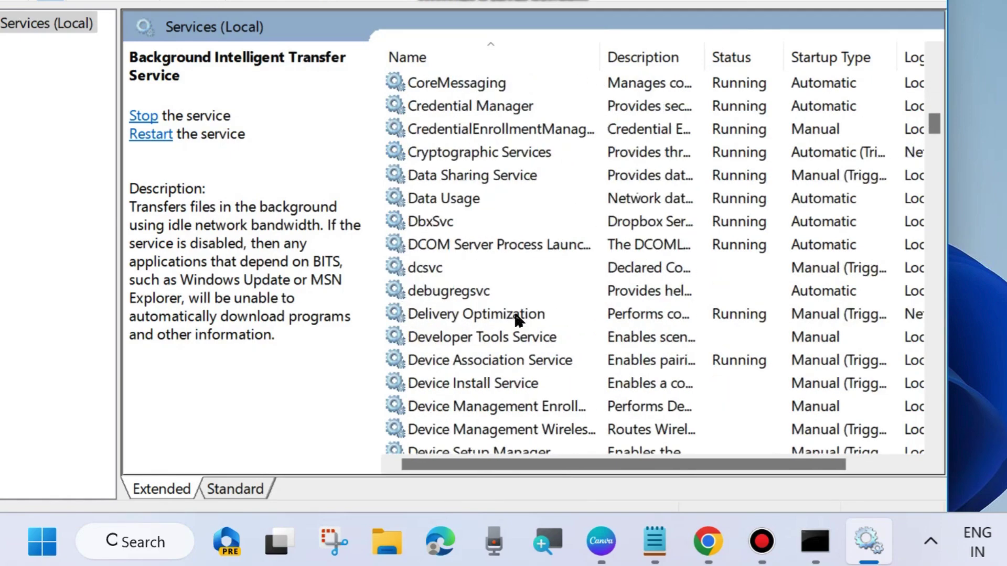
{"action": "left_click", "coordinate": [466, 157]}
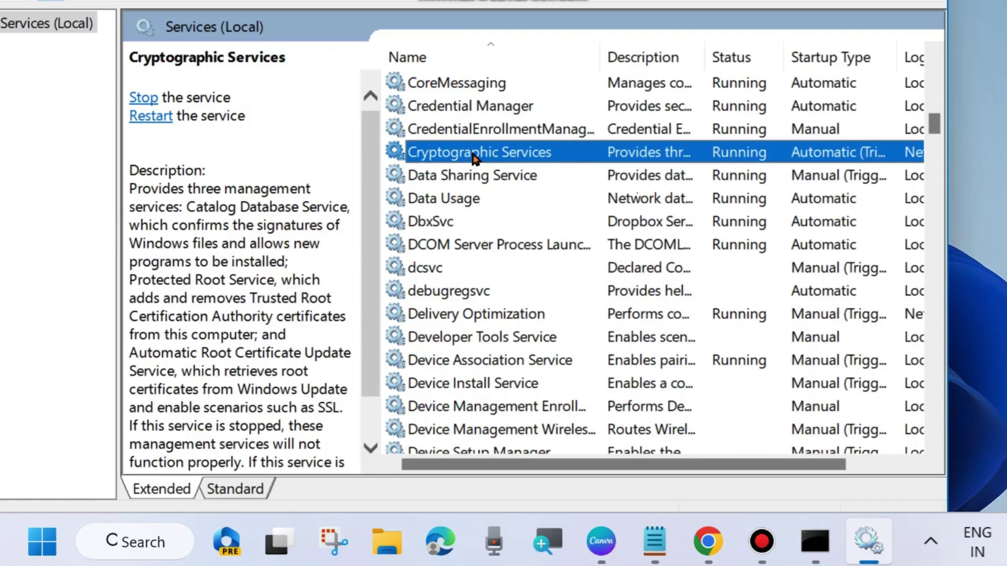
{"action": "right_click", "coordinate": [475, 159]}
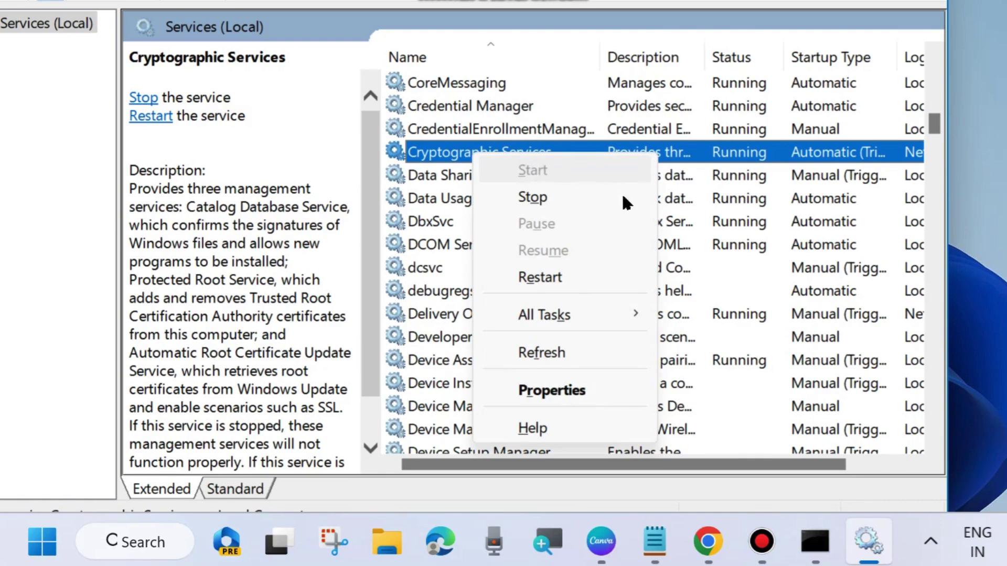
{"action": "left_click", "coordinate": [543, 277]}
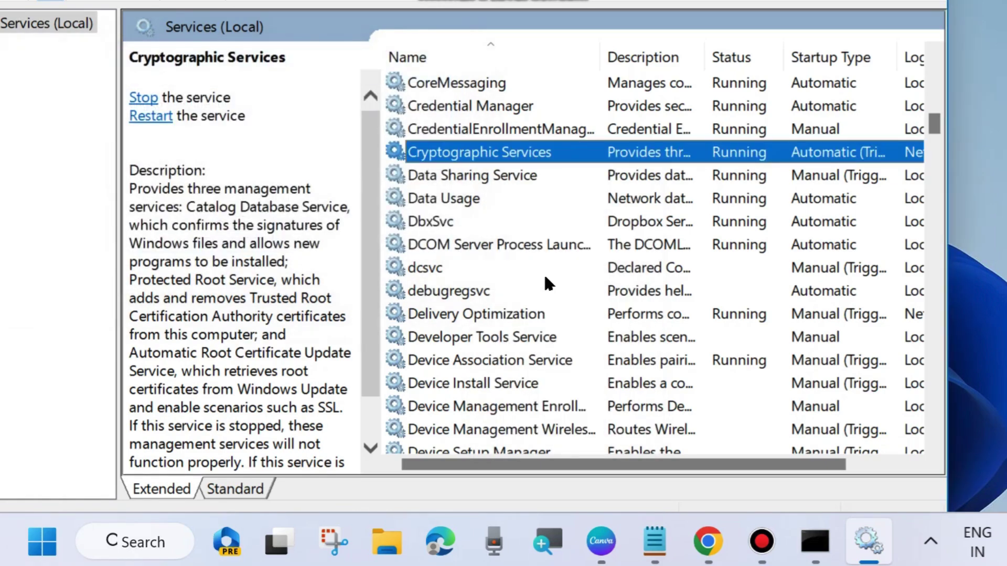
{"action": "double_click", "coordinate": [513, 152]}
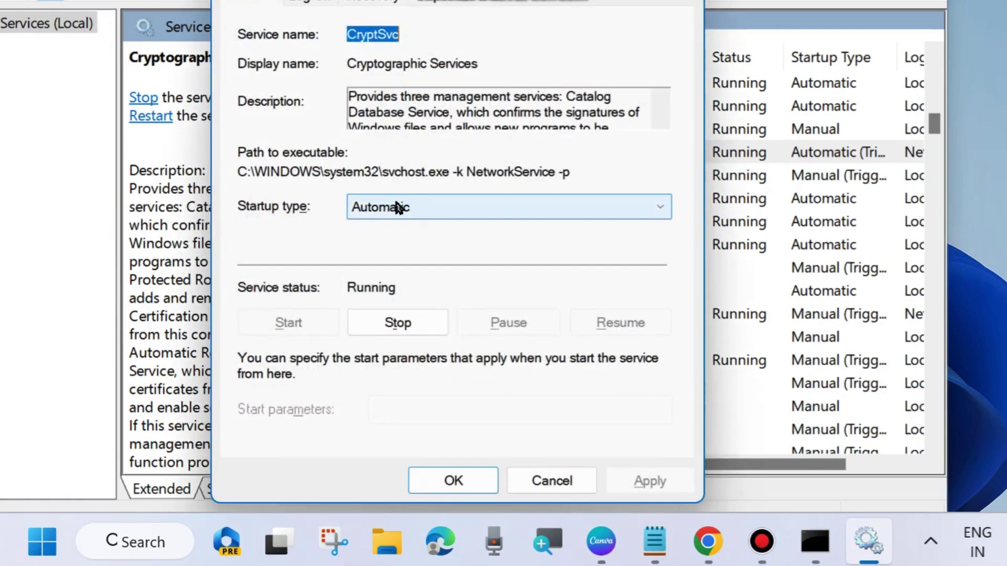
{"action": "left_click", "coordinate": [468, 478]}
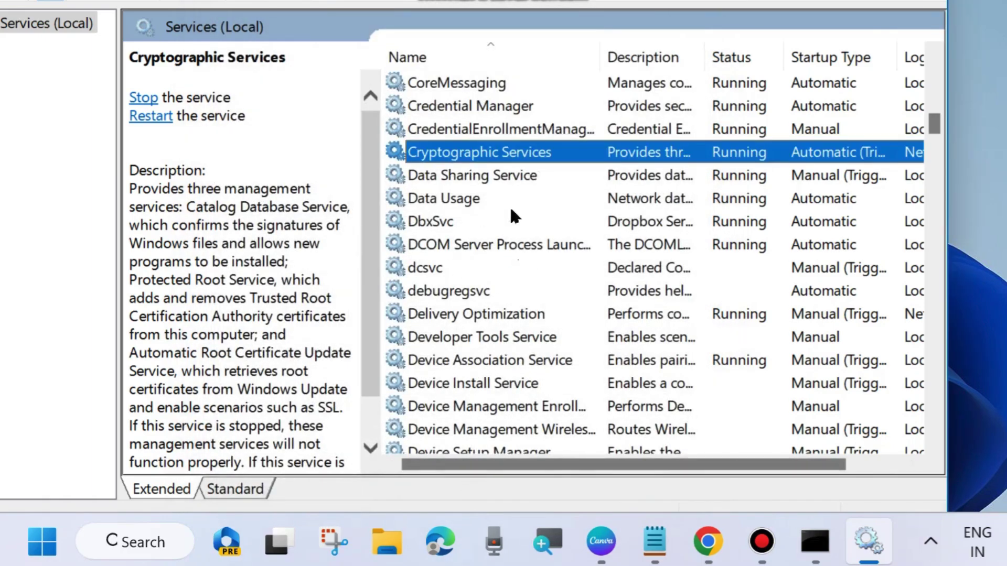
- Start the stopped Windows Installer service and check its Manual startup type in Properties
{"action": "scroll", "coordinate": [497, 302], "scroll_direction": "down", "scroll_amount": 18}
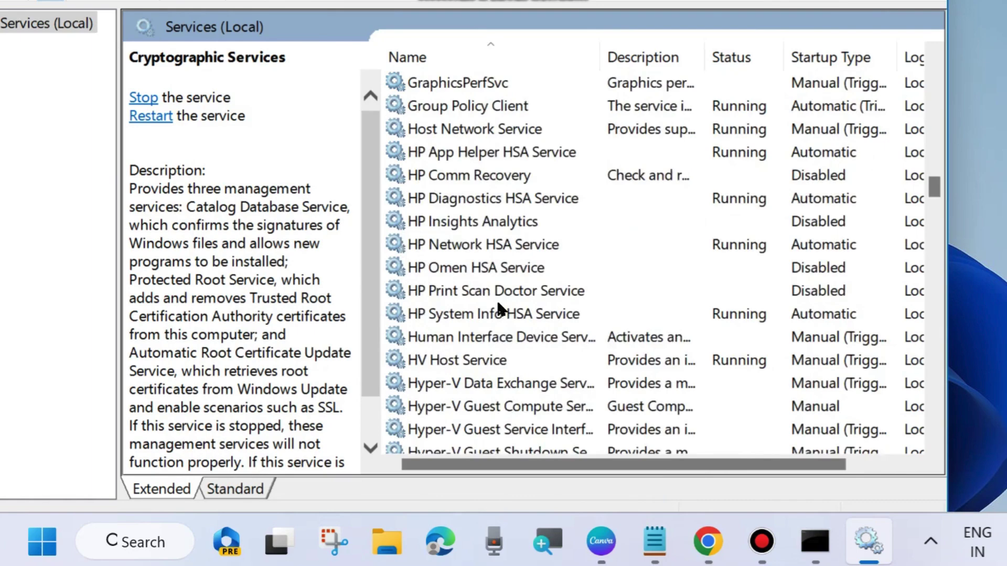
{"action": "scroll", "coordinate": [571, 326], "scroll_direction": "down", "scroll_amount": 10}
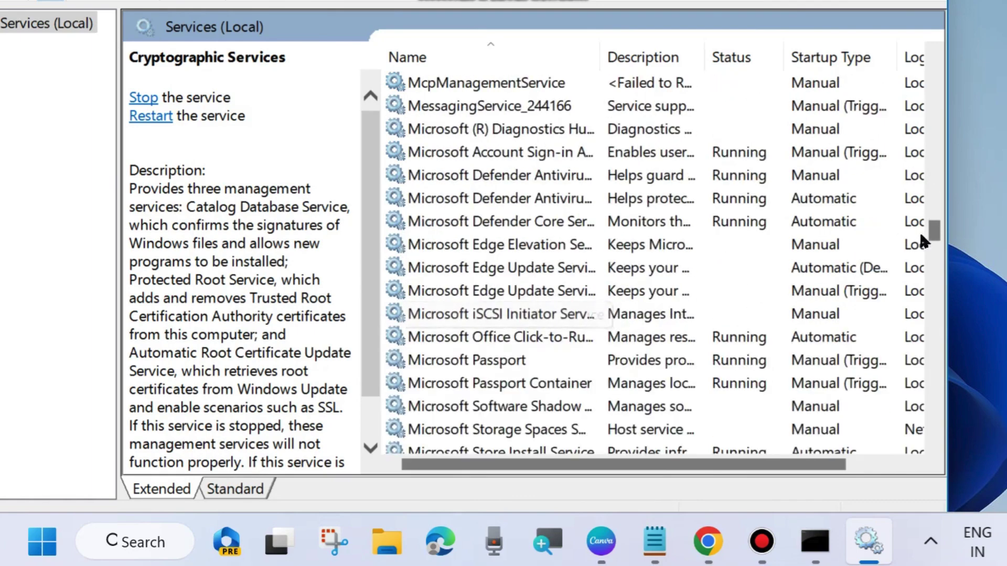
{"action": "left_click_drag", "start_coordinate": [936, 244], "coordinate": [932, 405]}
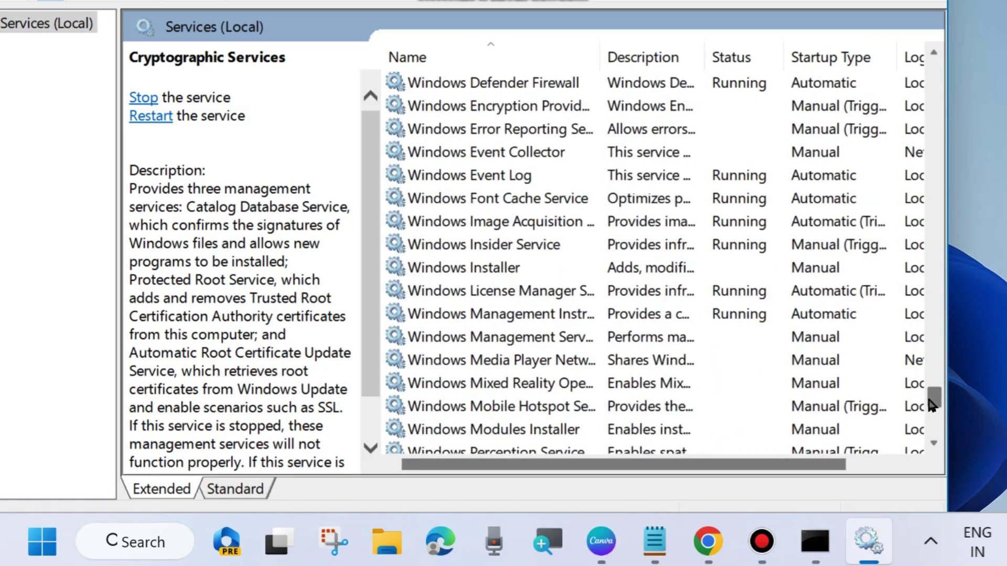
{"action": "left_click", "coordinate": [458, 270]}
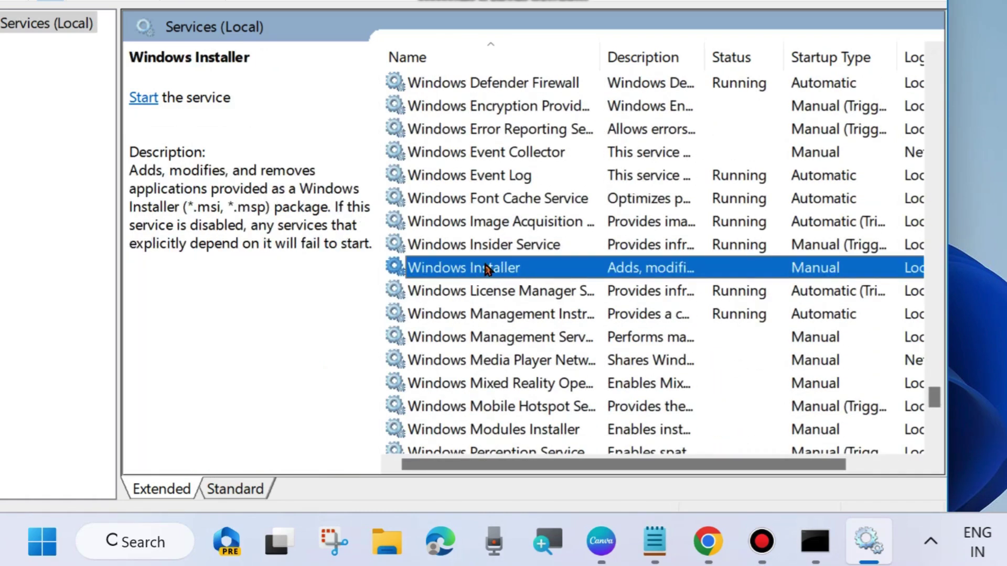
{"action": "right_click", "coordinate": [483, 268]}
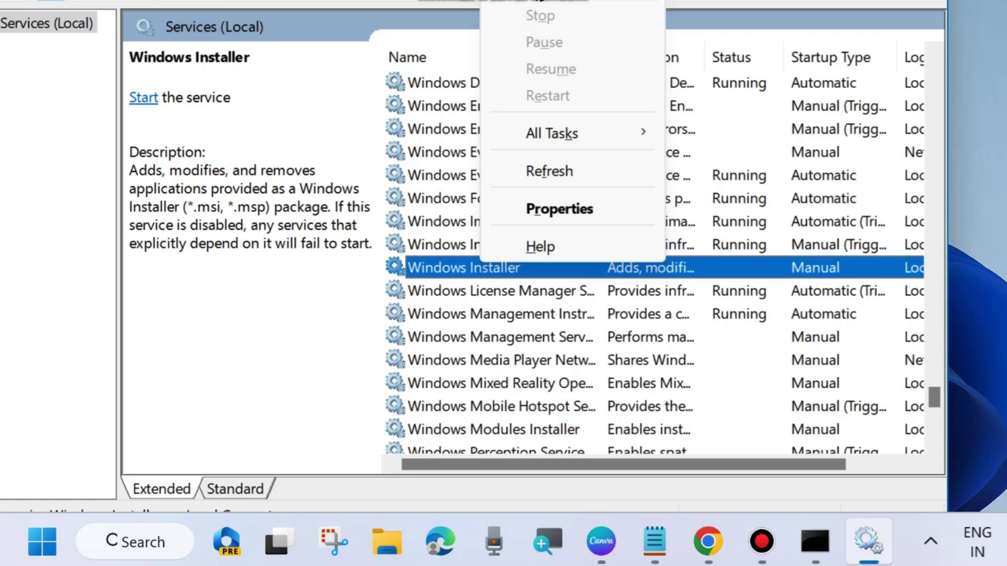
{"action": "left_click", "coordinate": [540, 1]}
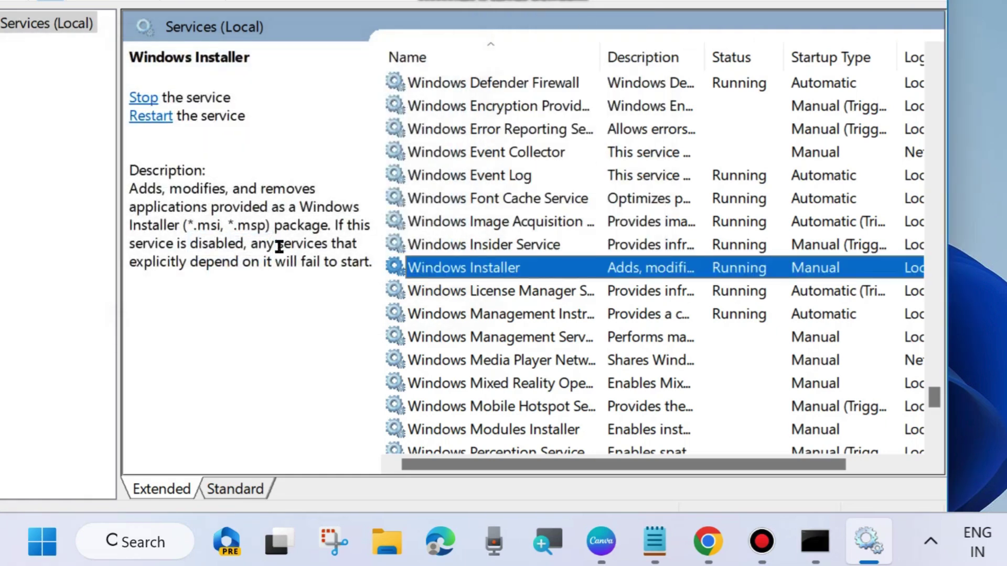
{"action": "double_click", "coordinate": [482, 270]}
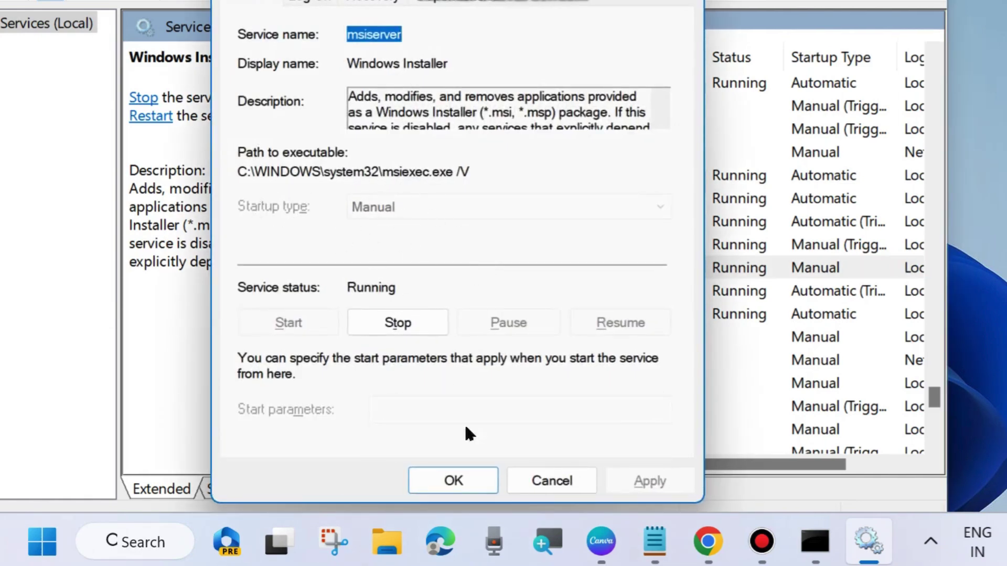
{"action": "left_click", "coordinate": [449, 480]}
{"action": "scroll", "coordinate": [493, 325], "scroll_direction": "down", "scroll_amount": 7}
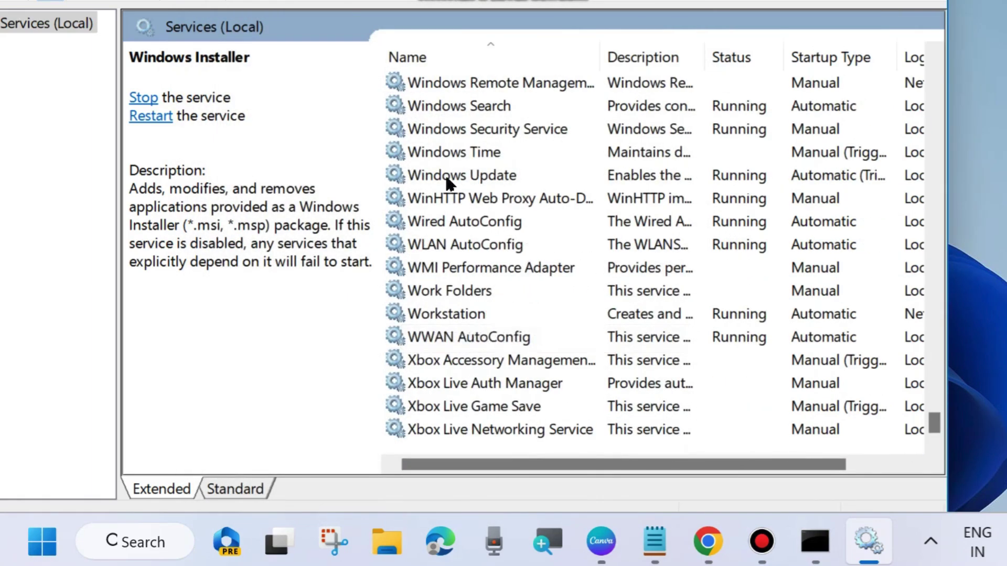
- Restart the Windows Update service, confirm it runs on Automatic startup, then close Services
{"action": "left_click", "coordinate": [446, 181]}
{"action": "right_click", "coordinate": [439, 181]}
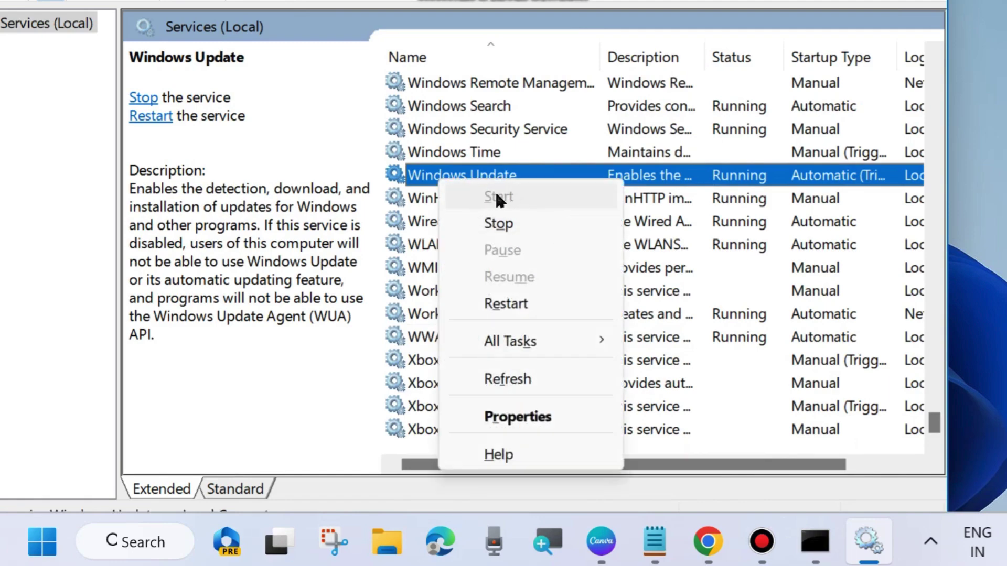
{"action": "left_click", "coordinate": [505, 304]}
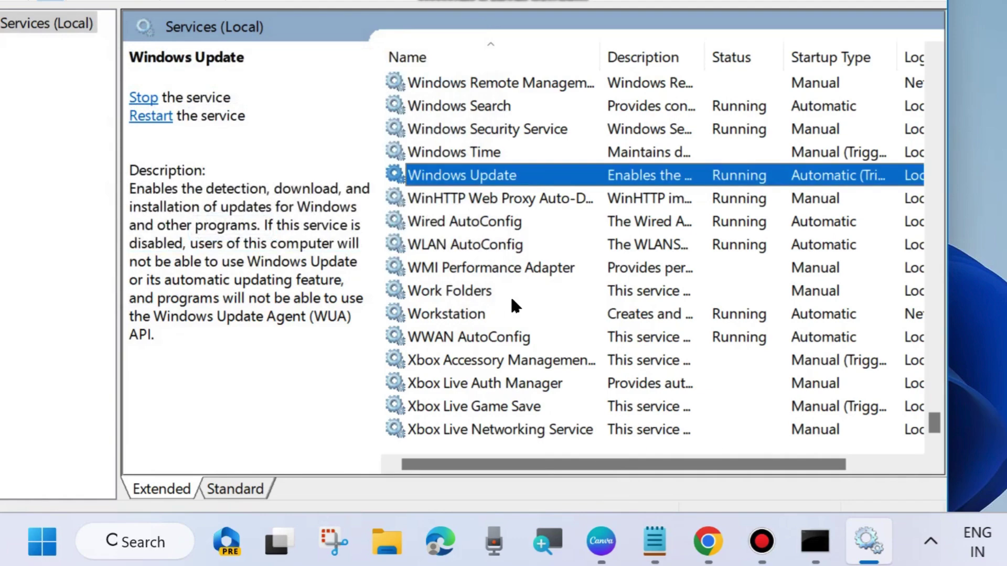
{"action": "double_click", "coordinate": [477, 175]}
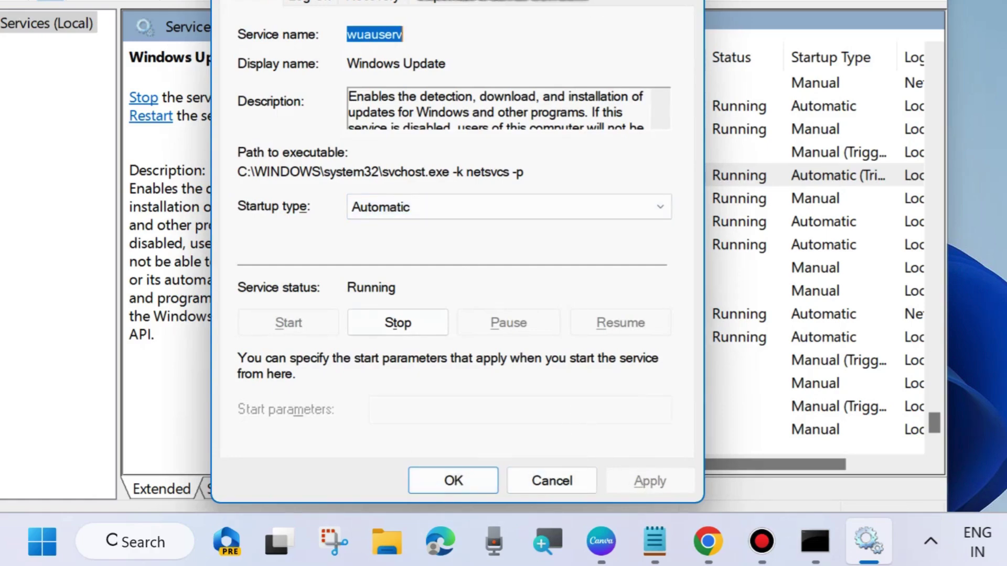
{"action": "key", "text": "Return"}
{"action": "key", "text": "alt+F4"}
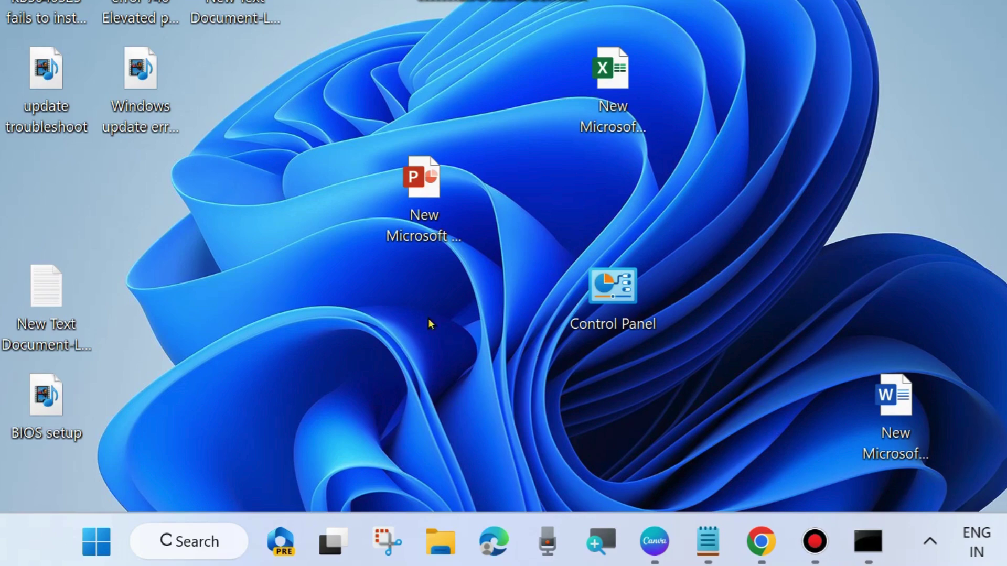
- Search for cmd and launch Command Prompt as administrator
{"action": "left_click", "coordinate": [192, 540]}
{"action": "type", "text": "cmd"}
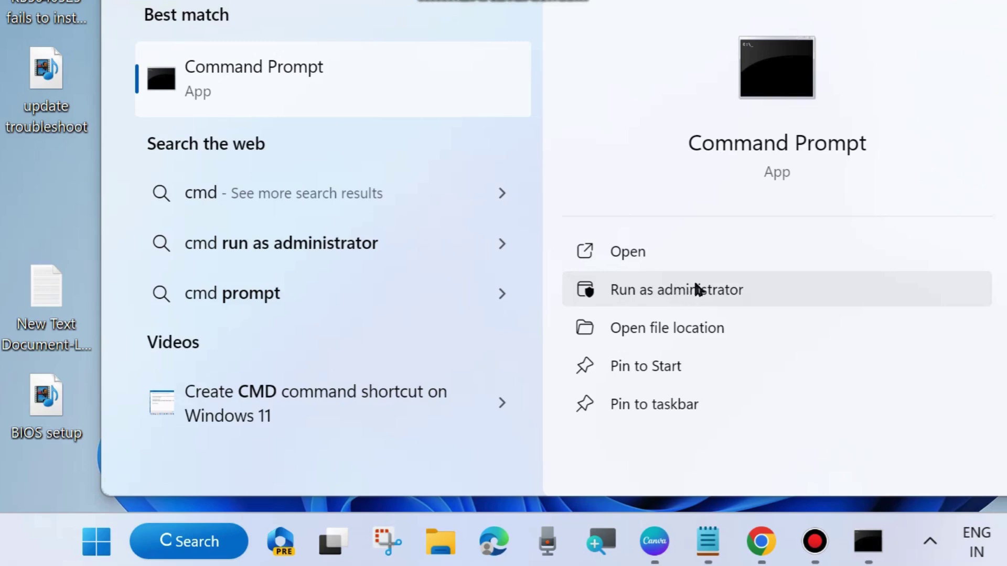
{"action": "left_click", "coordinate": [696, 297]}
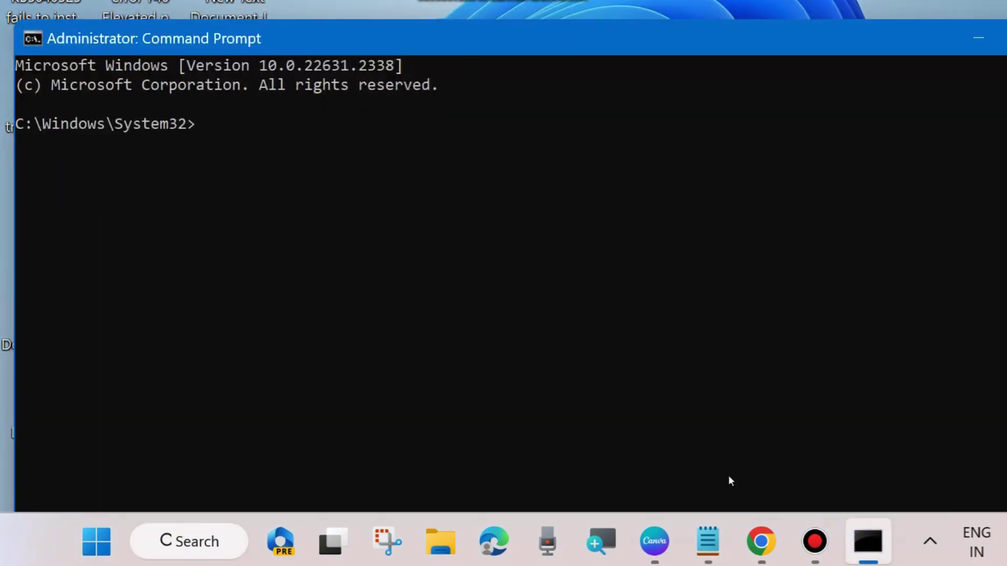
- Bring up the Notepad notes and select the DISM scanhealth, checkhealth and restorehealth lines
{"action": "left_click", "coordinate": [708, 542]}
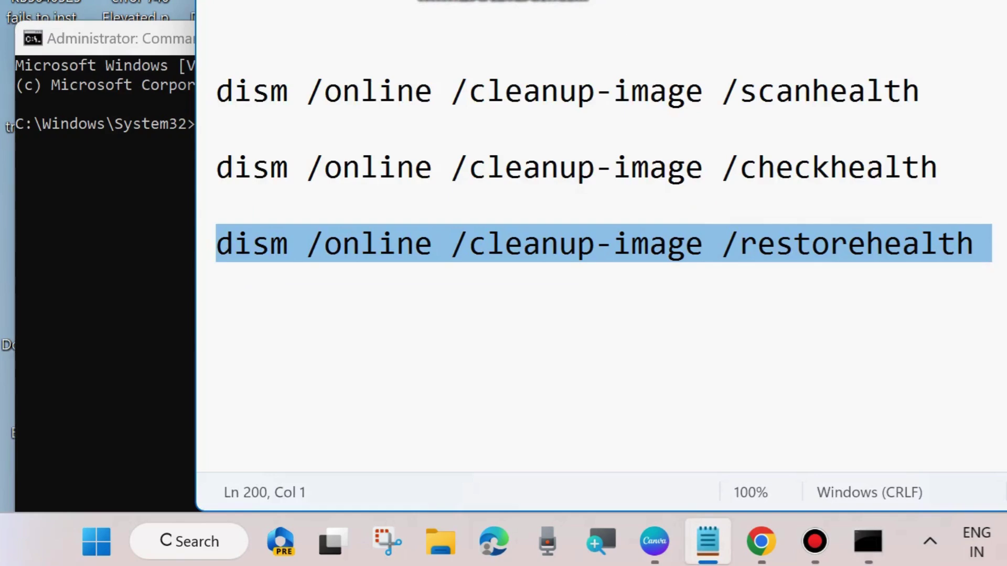
{"action": "left_click_drag", "start_coordinate": [669, 0], "coordinate": [668, 12]}
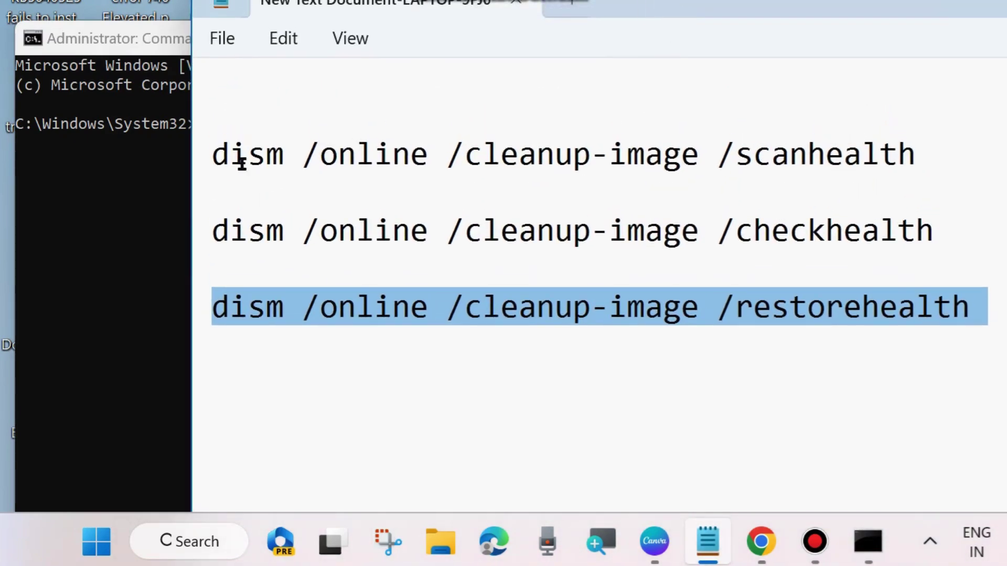
{"action": "triple_click", "coordinate": [206, 169]}
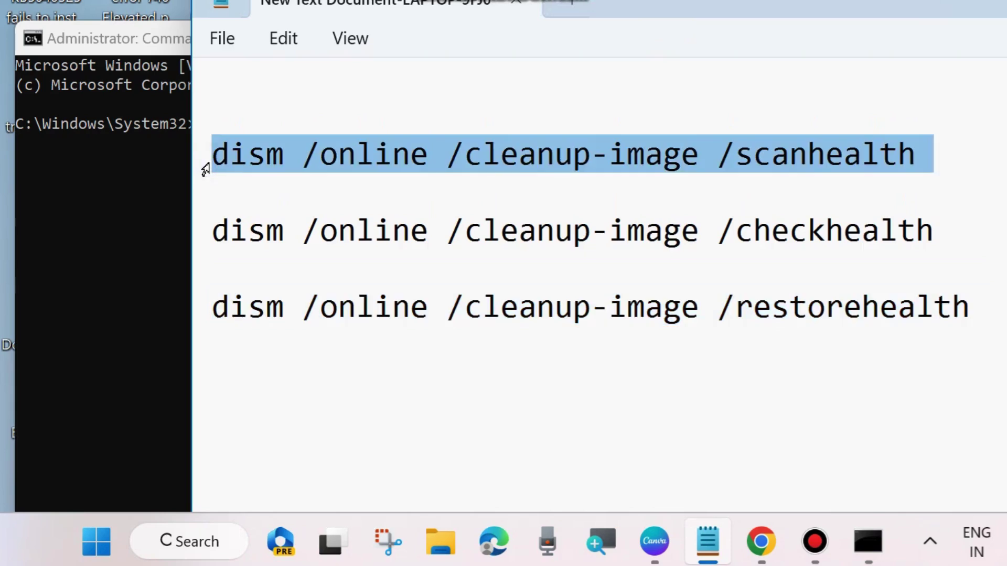
{"action": "triple_click", "coordinate": [203, 246]}
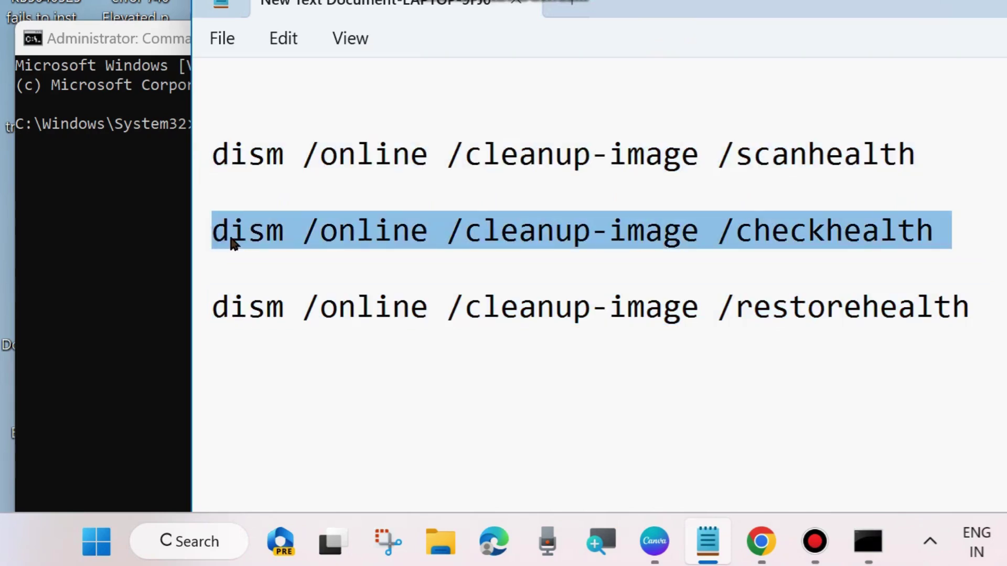
{"action": "triple_click", "coordinate": [197, 315]}
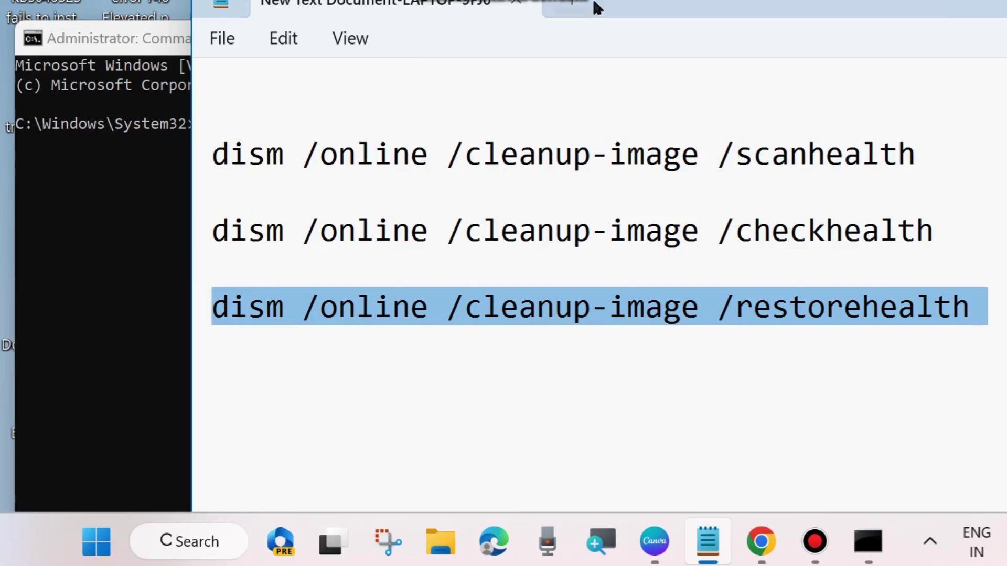
- Move Notepad aside and bring the administrator Command Prompt to the front
{"action": "left_click_drag", "start_coordinate": [596, 6], "coordinate": [597, 176]}
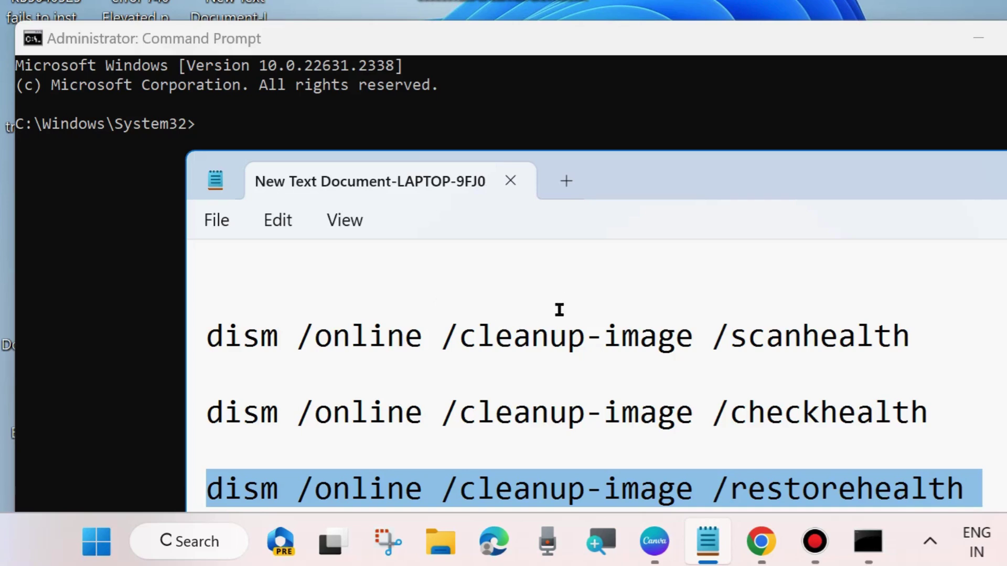
{"action": "left_click_drag", "start_coordinate": [602, 187], "coordinate": [582, 163]}
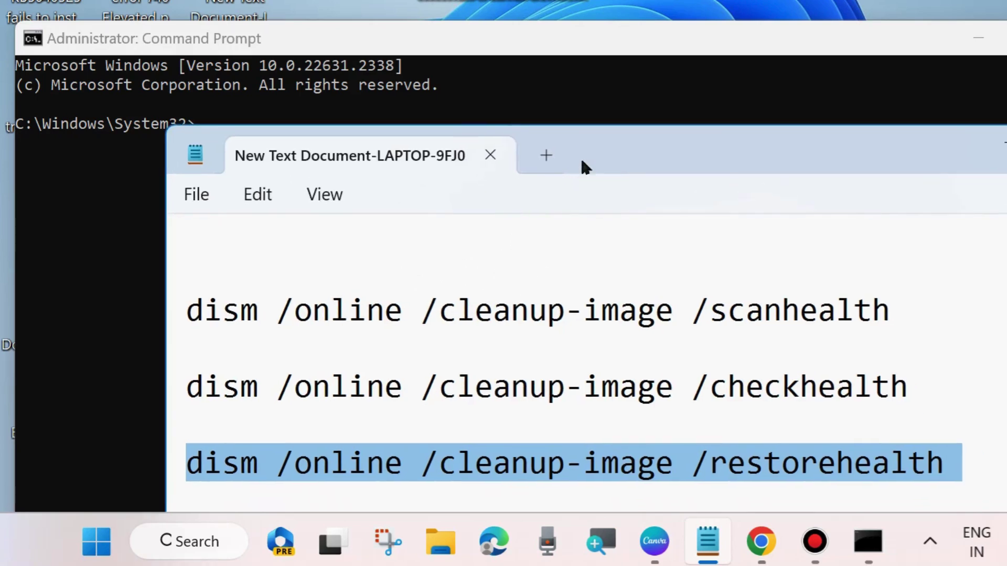
{"action": "left_click", "coordinate": [186, 125]}
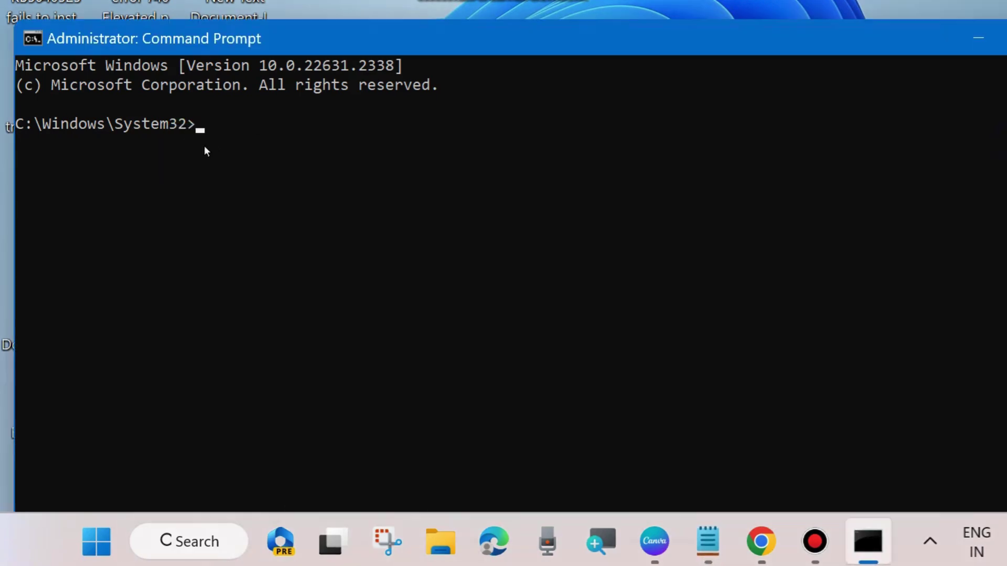
- Enter sfc /scannow at the Administrator Command Prompt, then minimize the window to reveal the desktop
{"action": "type", "text": "sfc /scannow"}
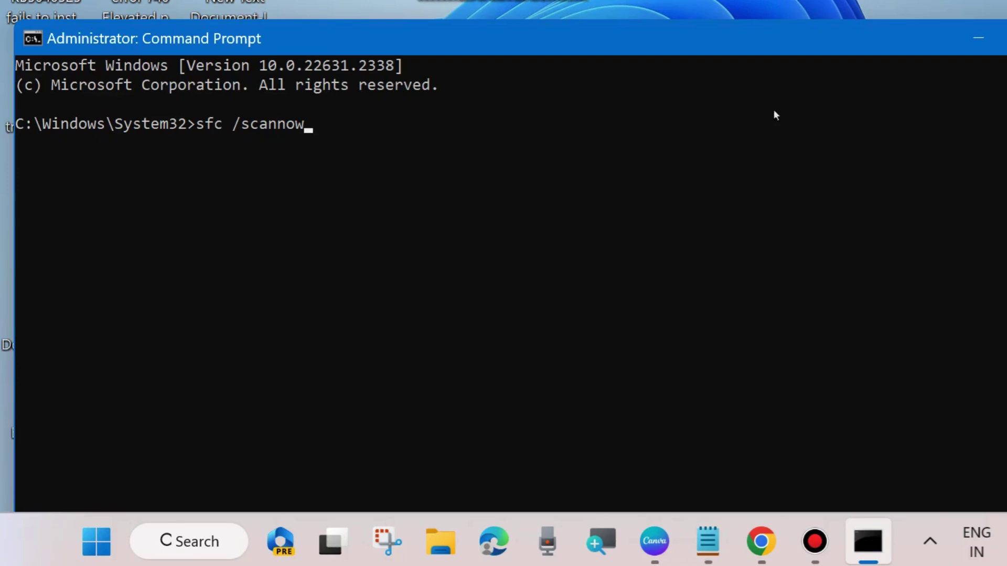
{"action": "left_click", "coordinate": [977, 40]}
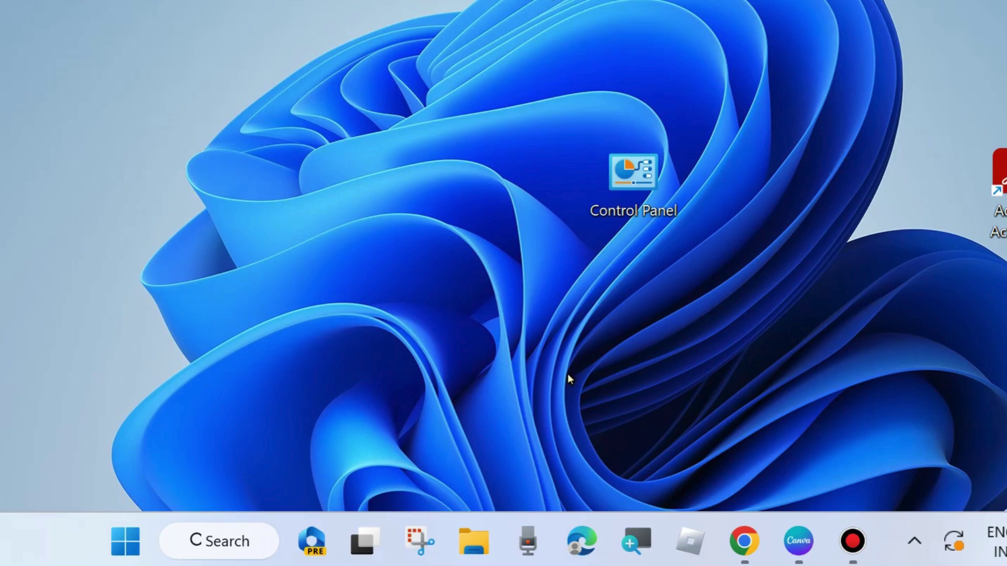
- Search Windows for 'disc' and launch Disk Cleanup
{"action": "left_click", "coordinate": [239, 545]}
{"action": "type", "text": "disc"}
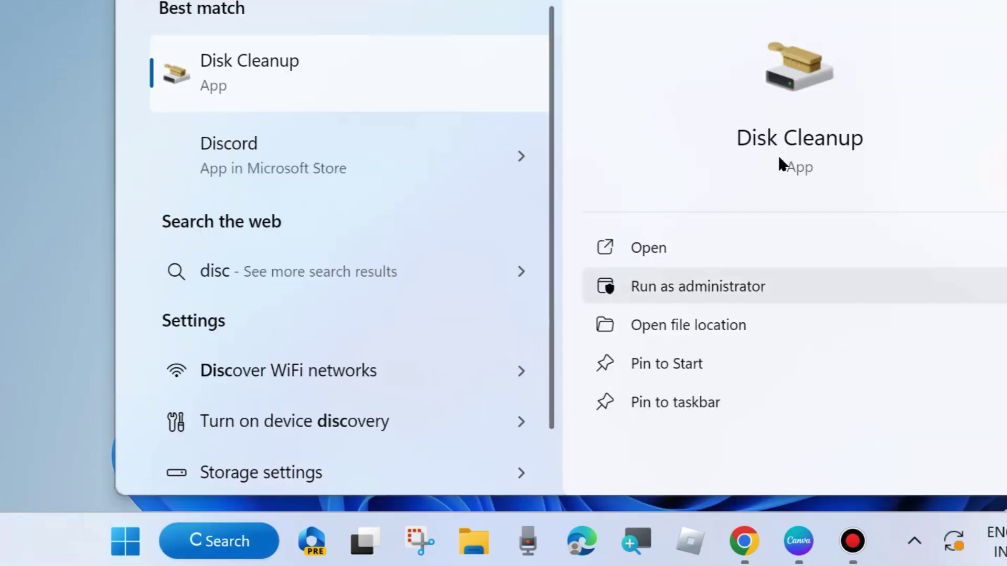
{"action": "left_click", "coordinate": [645, 250]}
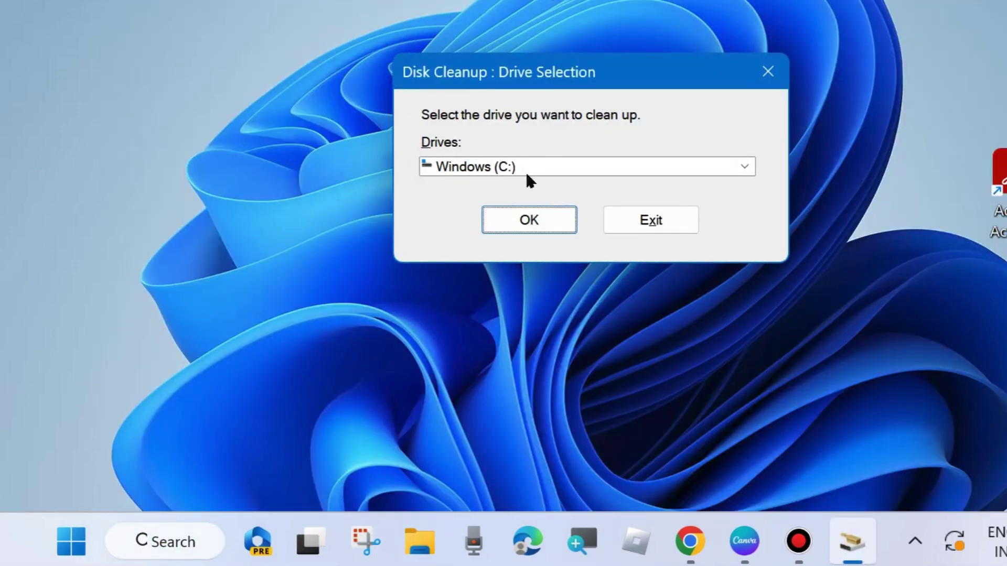
- Clean drive C:, deleting about 509 MB of downloaded program files, temporary files, Recycle Bin and thumbnails
{"action": "left_click", "coordinate": [530, 219]}
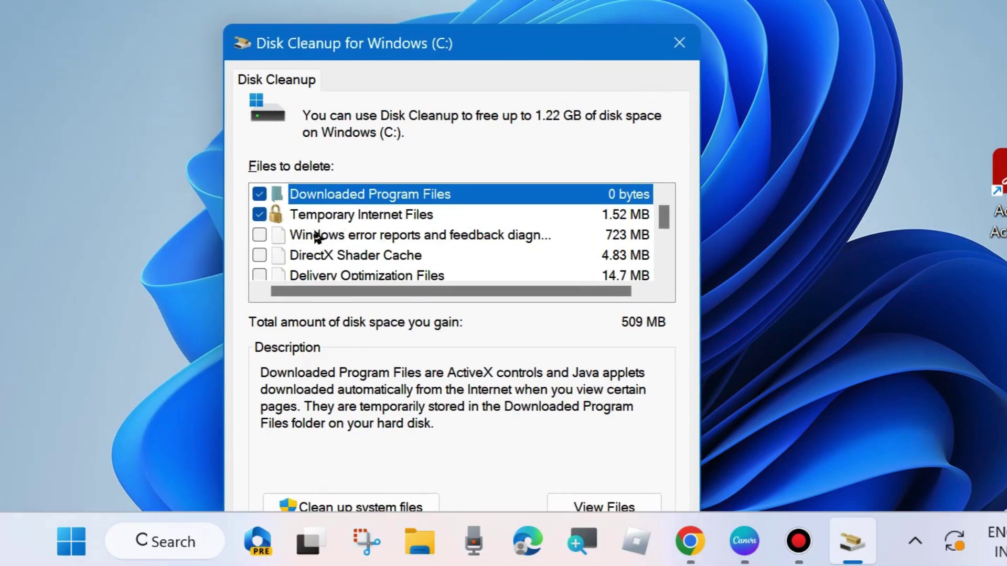
{"action": "scroll", "coordinate": [316, 260], "scroll_direction": "down", "scroll_amount": 1}
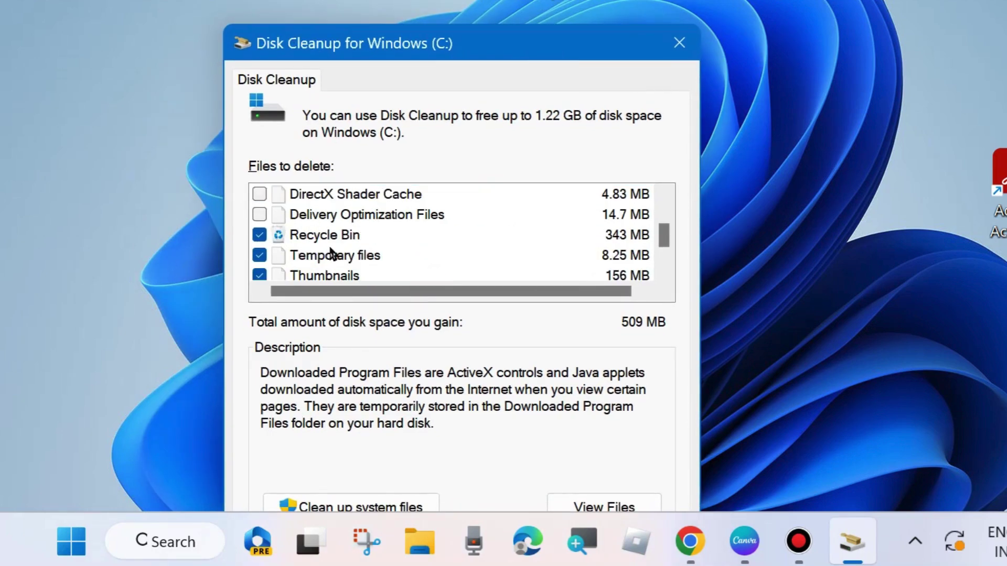
{"action": "scroll", "coordinate": [342, 262], "scroll_direction": "down", "scroll_amount": 1}
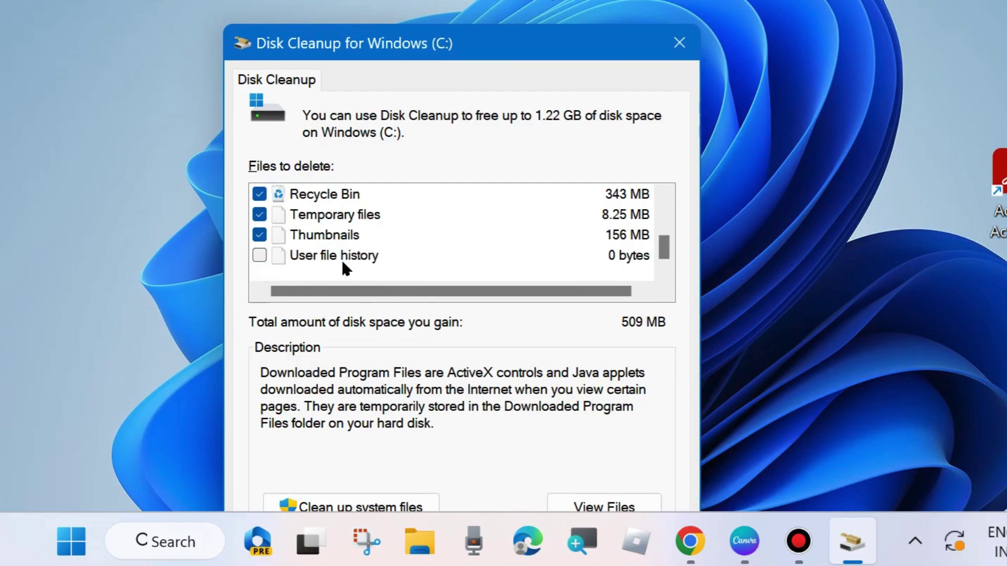
{"action": "scroll", "coordinate": [337, 257], "scroll_direction": "up", "scroll_amount": 2}
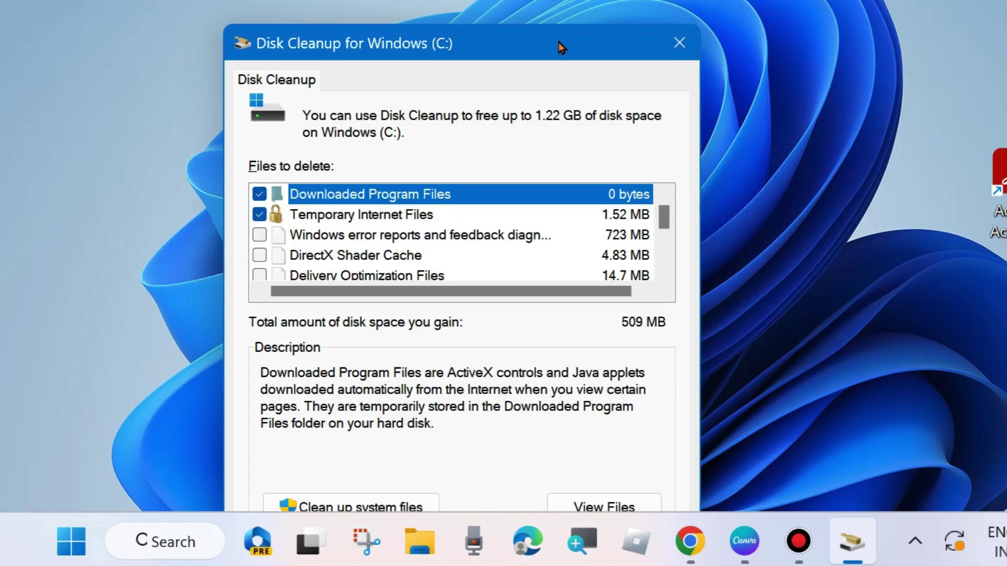
{"action": "left_click_drag", "start_coordinate": [541, 45], "coordinate": [524, 0]}
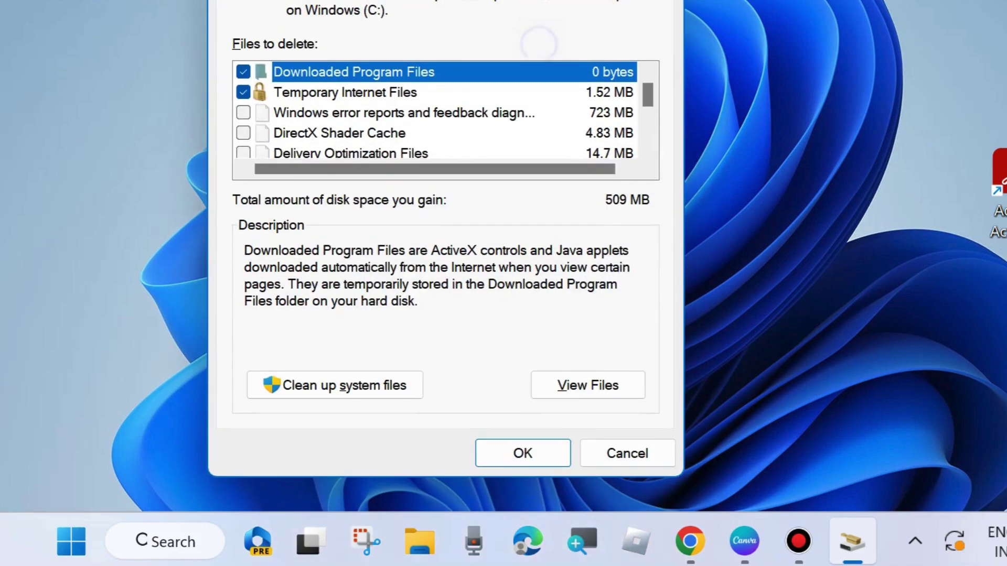
{"action": "left_click", "coordinate": [523, 454]}
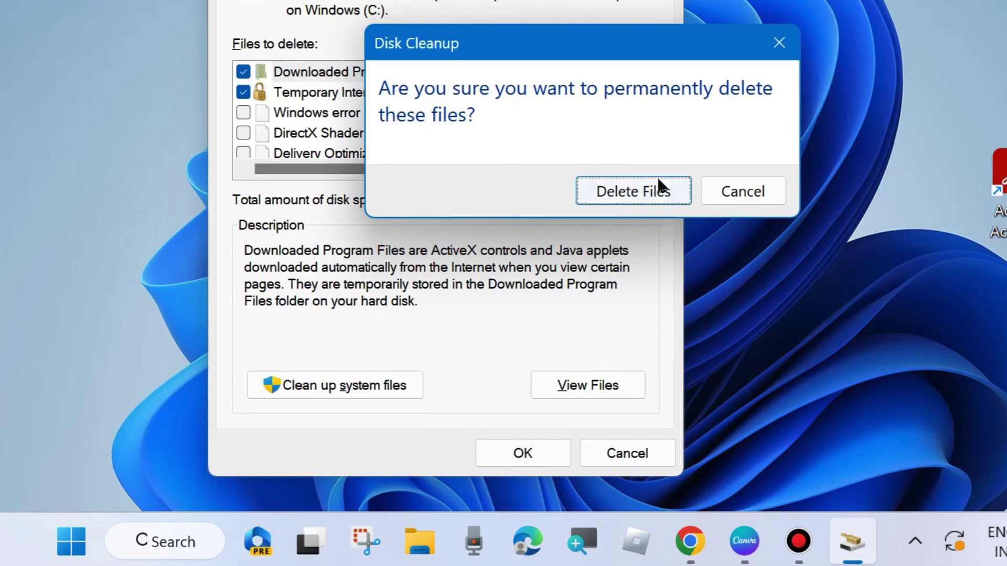
{"action": "left_click", "coordinate": [612, 189]}
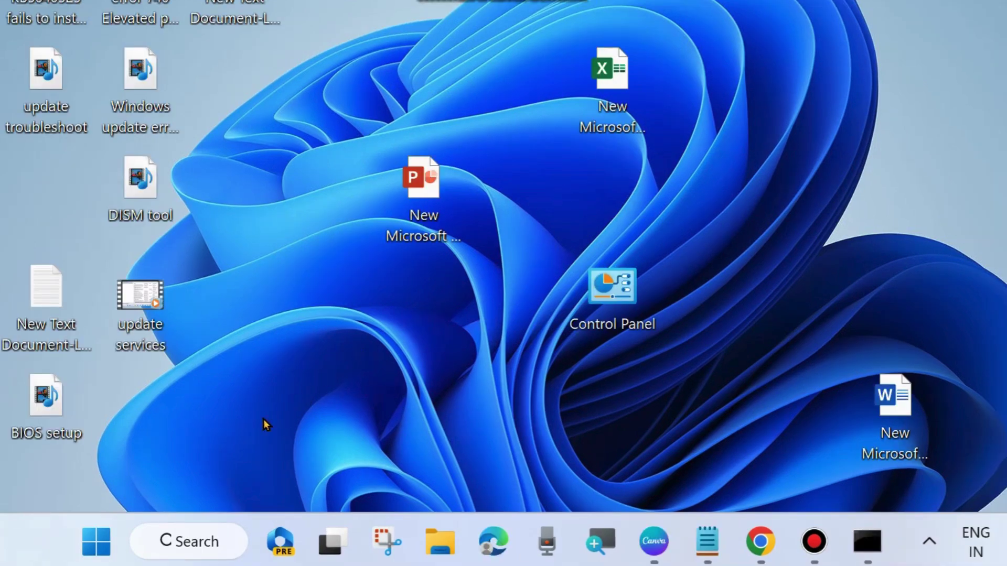
- Open an Administrator Command Prompt from a 'cmd' search and erase the leftover sfc /scannow text
{"action": "left_click", "coordinate": [183, 536]}
{"action": "type", "text": "cmd"}
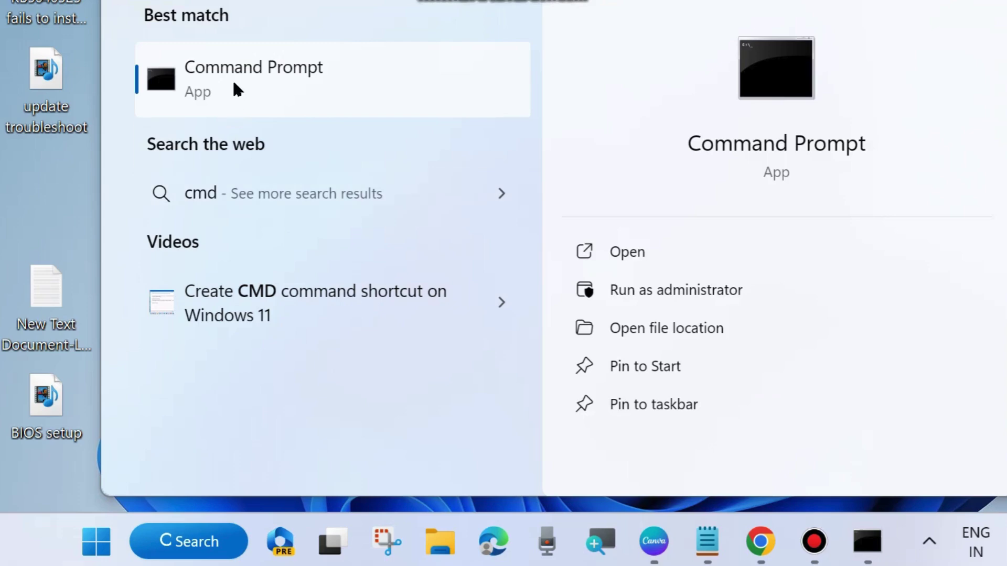
{"action": "left_click", "coordinate": [695, 292]}
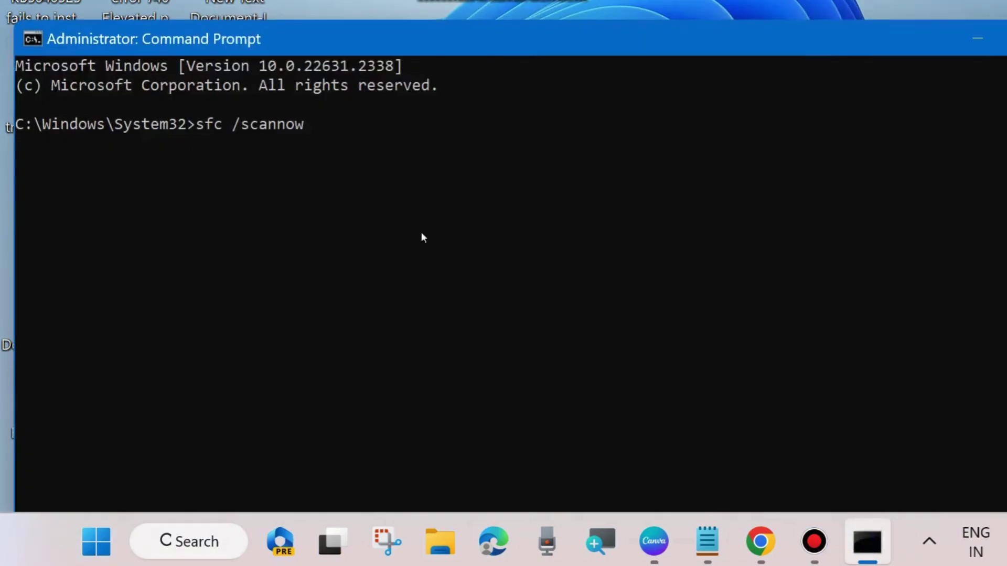
{"action": "key", "text": "BackSpace"}
{"action": "key", "text": "BackSpace"}
{"action": "key", "text": "BackSpace"}
{"action": "key", "text": "BackSpace"}
{"action": "key", "text": "BackSpace"}
{"action": "key", "text": "BackSpace"}
{"action": "key", "text": "BackSpace"}
{"action": "key", "text": "BackSpace"}
{"action": "key", "text": "BackSpace"}
{"action": "key", "text": "BackSpace"}
{"action": "key", "text": "BackSpace"}
{"action": "key", "text": "BackSpace"}
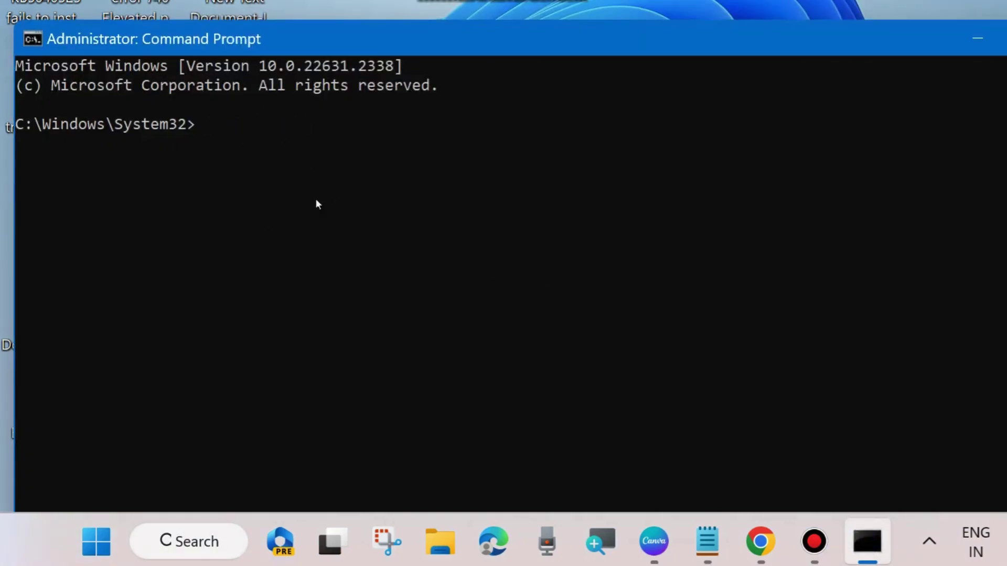
- Place the Notepad notes beside Command Prompt and select the net stop wuauserv, cryptSvc, bits and msiserver lines
{"action": "left_click", "coordinate": [707, 542]}
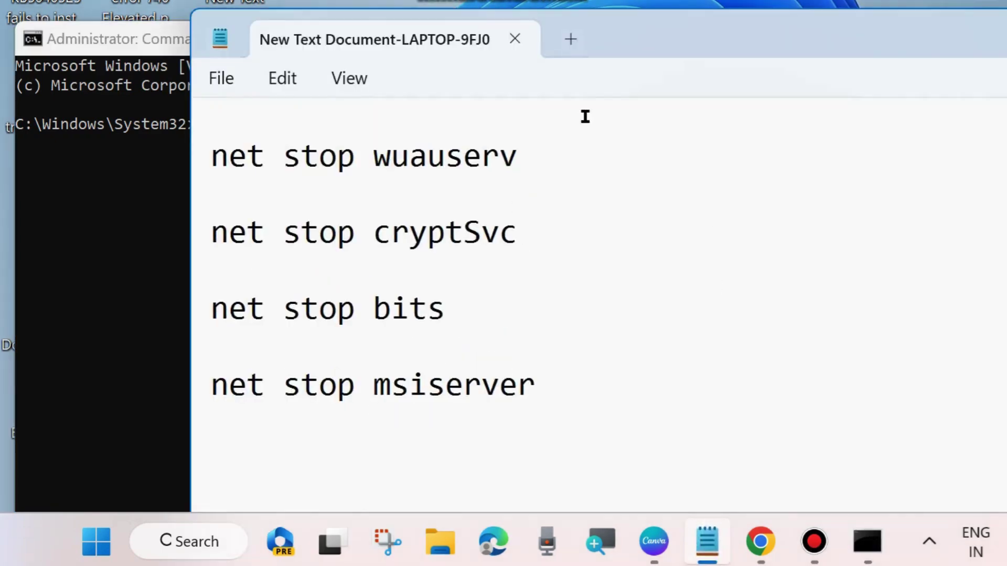
{"action": "left_click_drag", "start_coordinate": [615, 47], "coordinate": [797, 33]}
{"action": "left_click", "coordinate": [380, 155]}
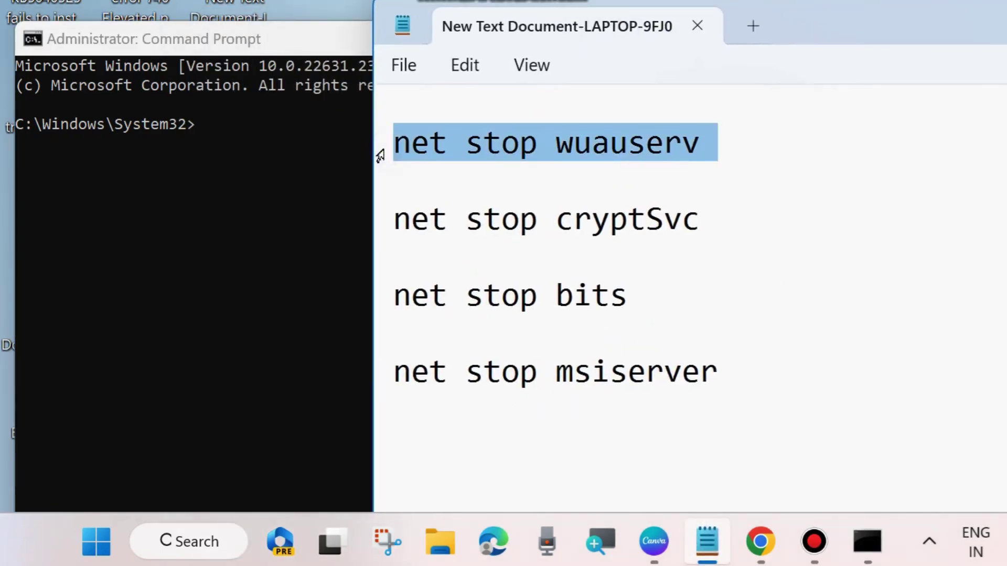
{"action": "left_click", "coordinate": [379, 219]}
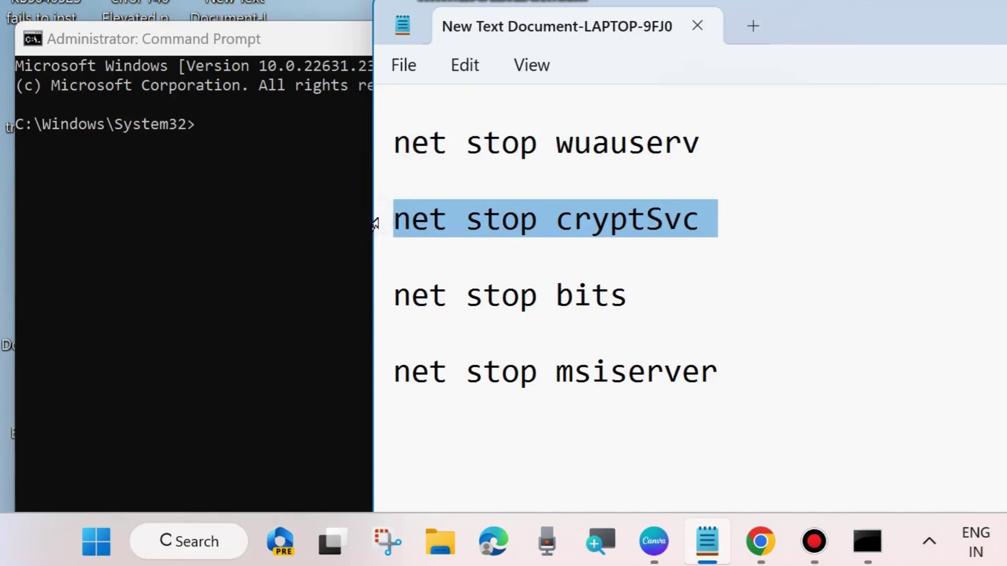
{"action": "left_click", "coordinate": [375, 298]}
{"action": "left_click", "coordinate": [377, 374]}
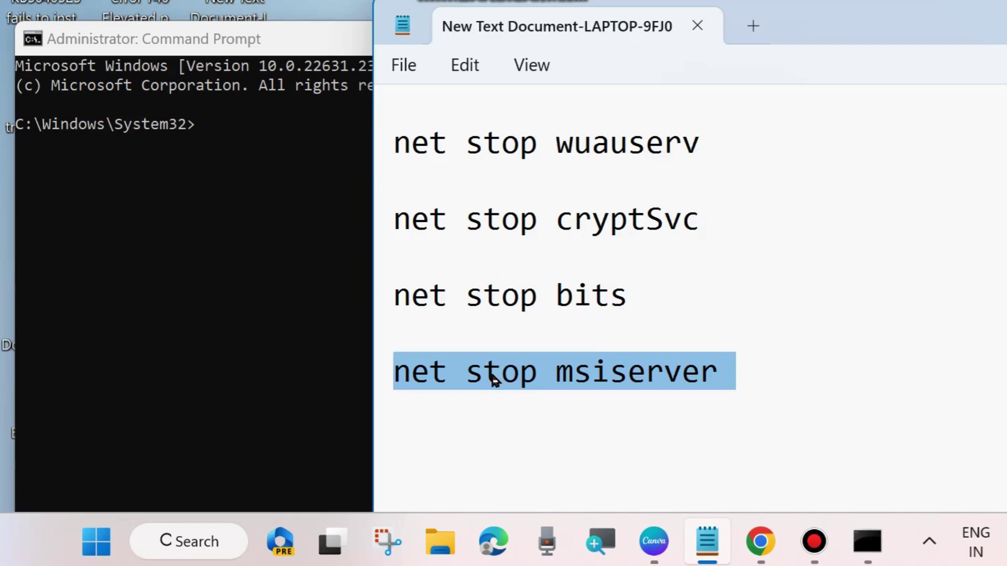
- Select the SoftwareDistribution and catroot2 rename commands in the notes
{"action": "scroll", "coordinate": [507, 296], "scroll_direction": "down", "scroll_amount": 3}
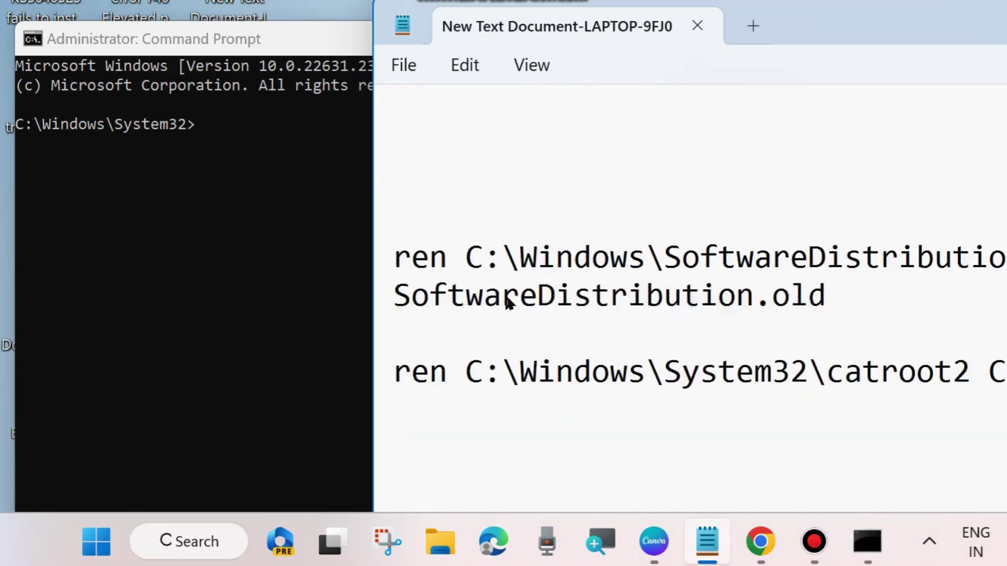
{"action": "left_click_drag", "start_coordinate": [854, 27], "coordinate": [644, 12]}
{"action": "left_click_drag", "start_coordinate": [166, 257], "coordinate": [166, 282]}
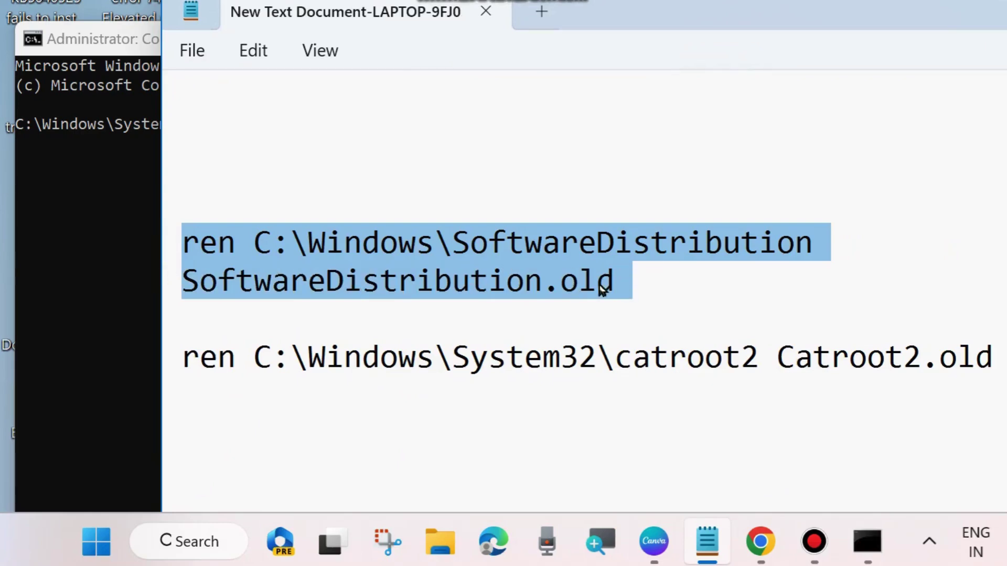
{"action": "left_click", "coordinate": [168, 362]}
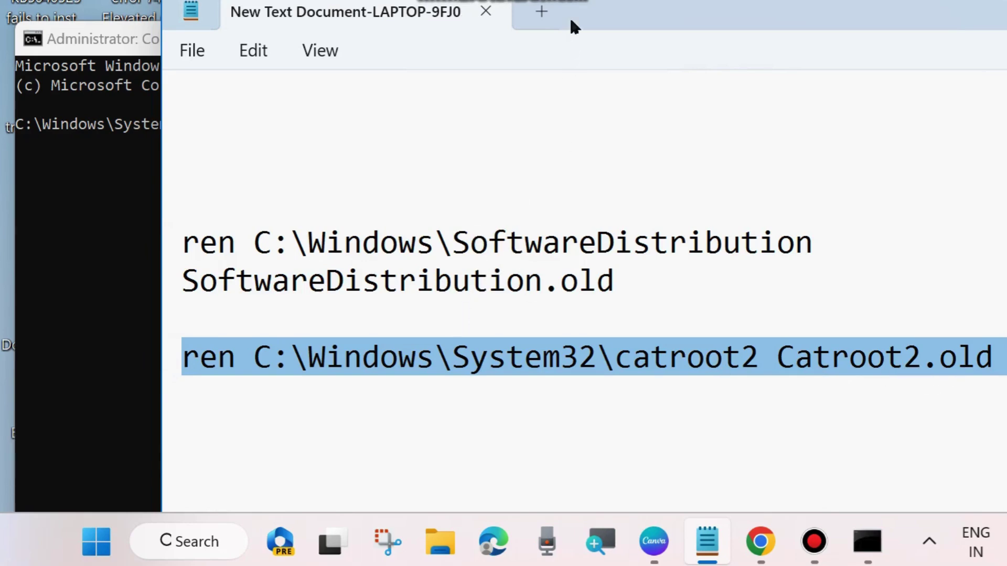
- Select the net start wuauserv, cryptSvc, bits and msiserver lines in the notes
{"action": "left_click_drag", "start_coordinate": [568, 15], "coordinate": [726, 0]}
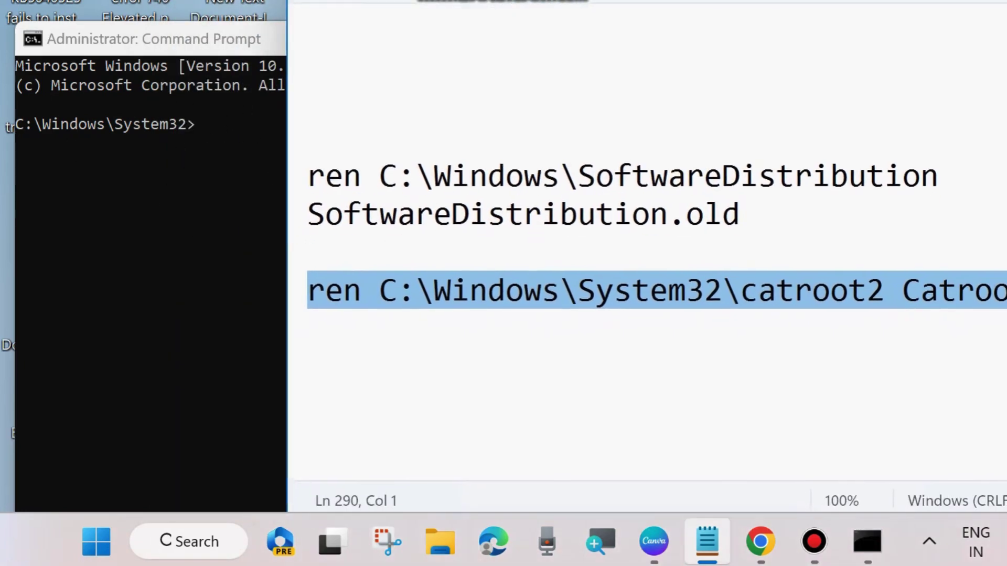
{"action": "scroll", "coordinate": [416, 290], "scroll_direction": "down", "scroll_amount": 4}
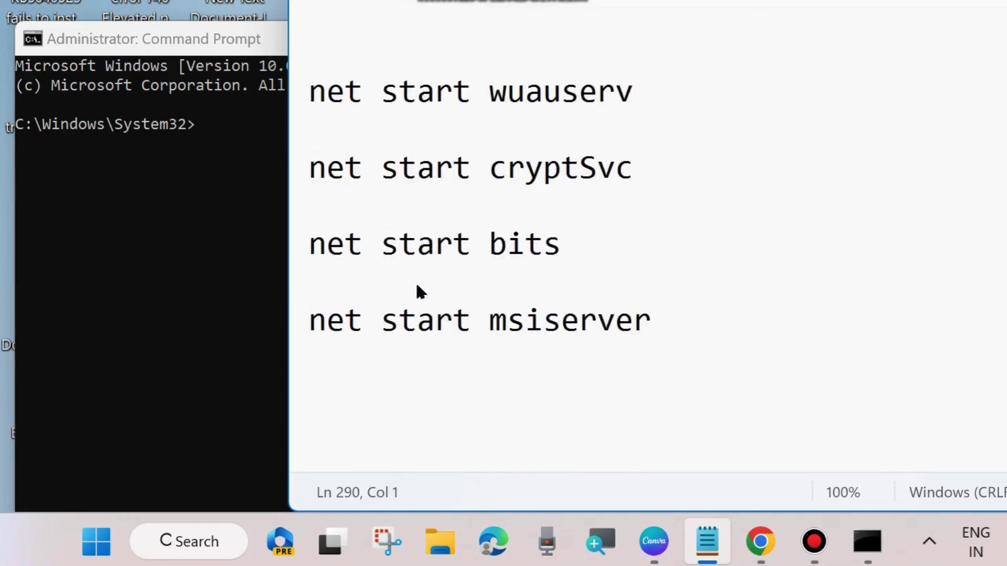
{"action": "left_click", "coordinate": [296, 106]}
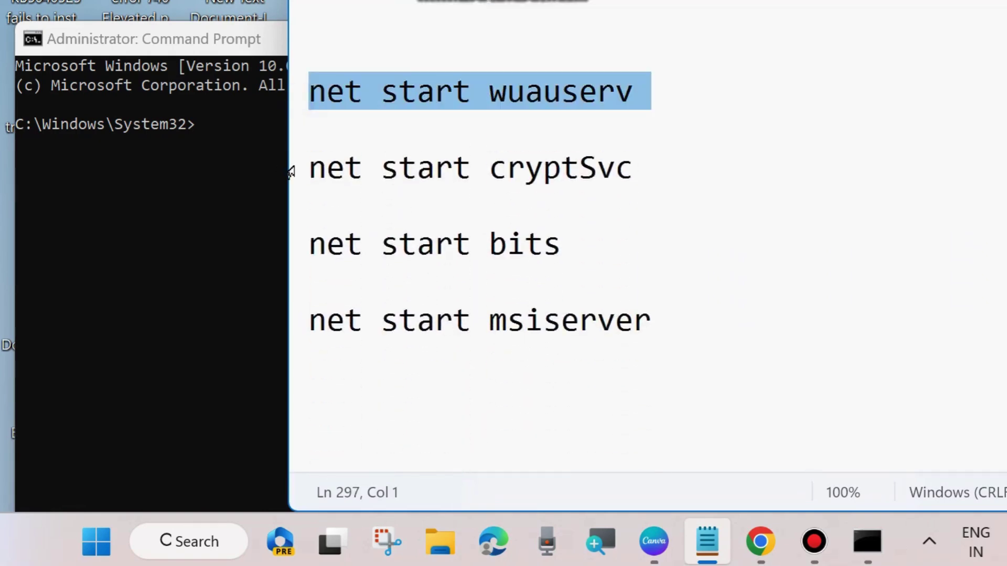
{"action": "left_click", "coordinate": [291, 169]}
{"action": "left_click", "coordinate": [295, 249]}
{"action": "left_click", "coordinate": [292, 322]}
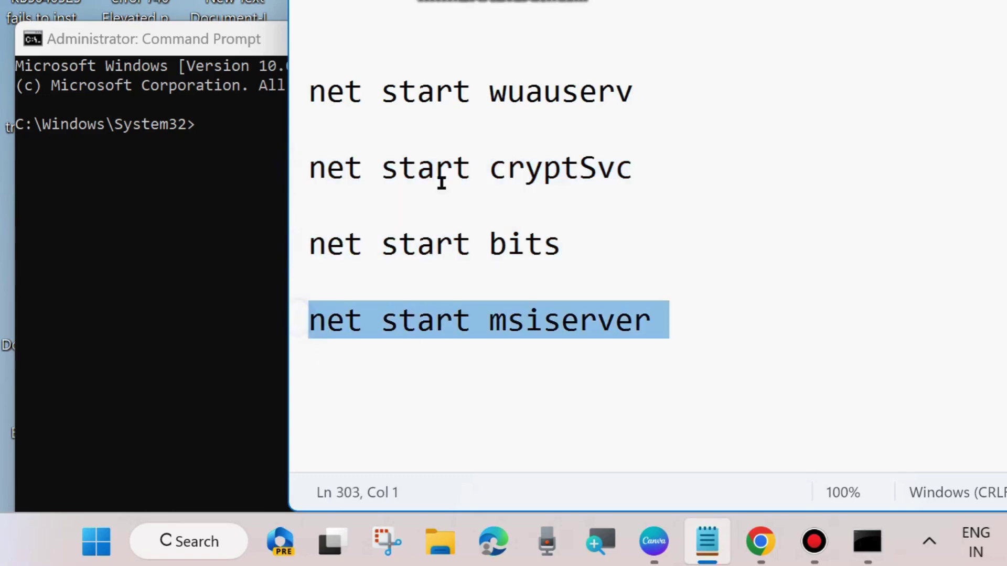